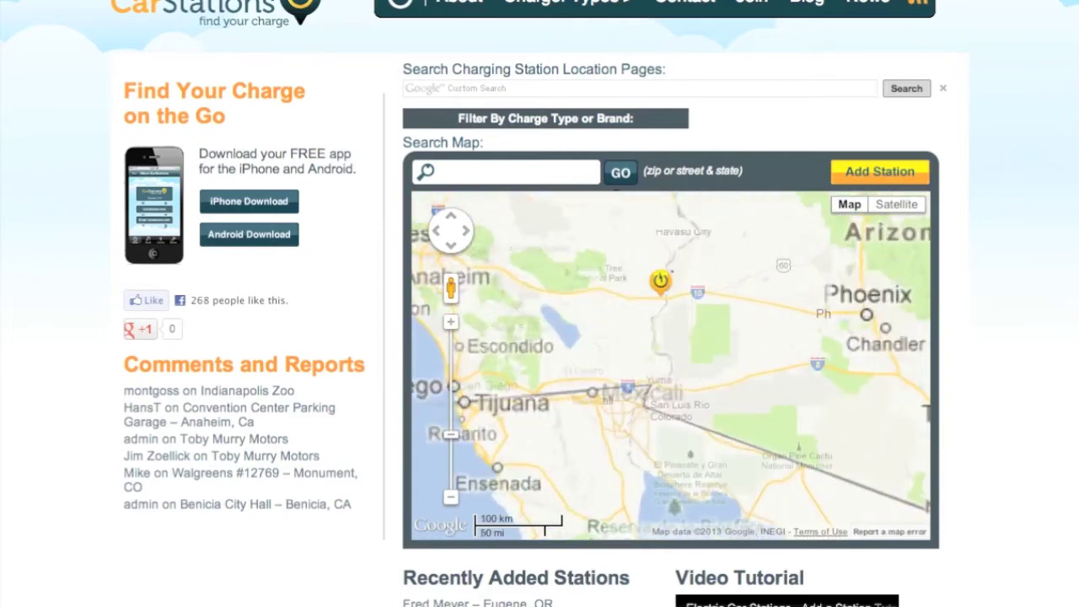
# Zoom the map in one level and show the Americas Best Value Inn - Blythe, CA station details
pyautogui.click(449, 324)
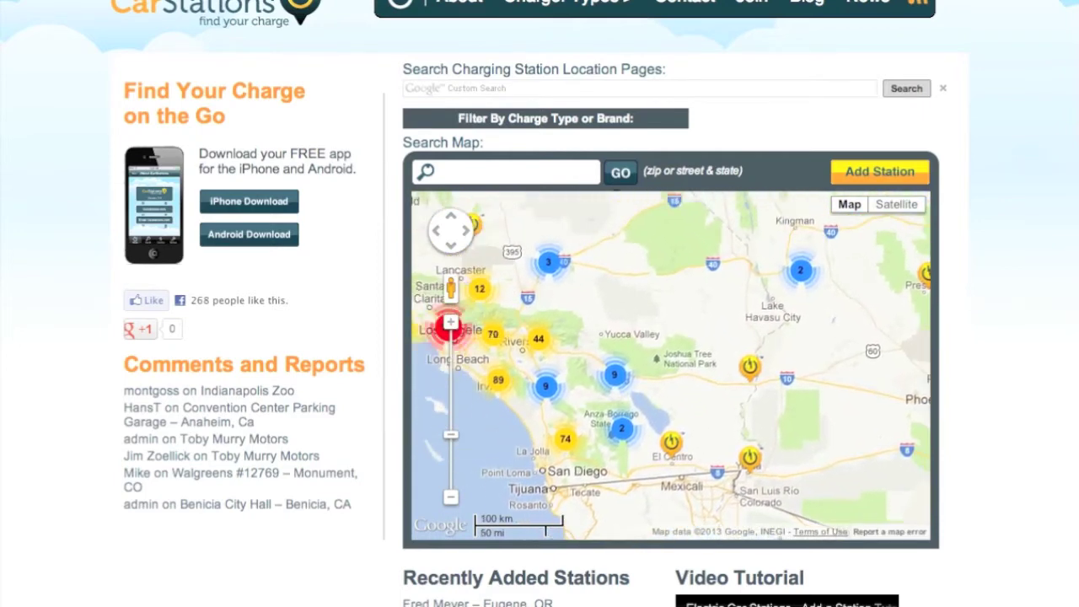
pyautogui.click(749, 367)
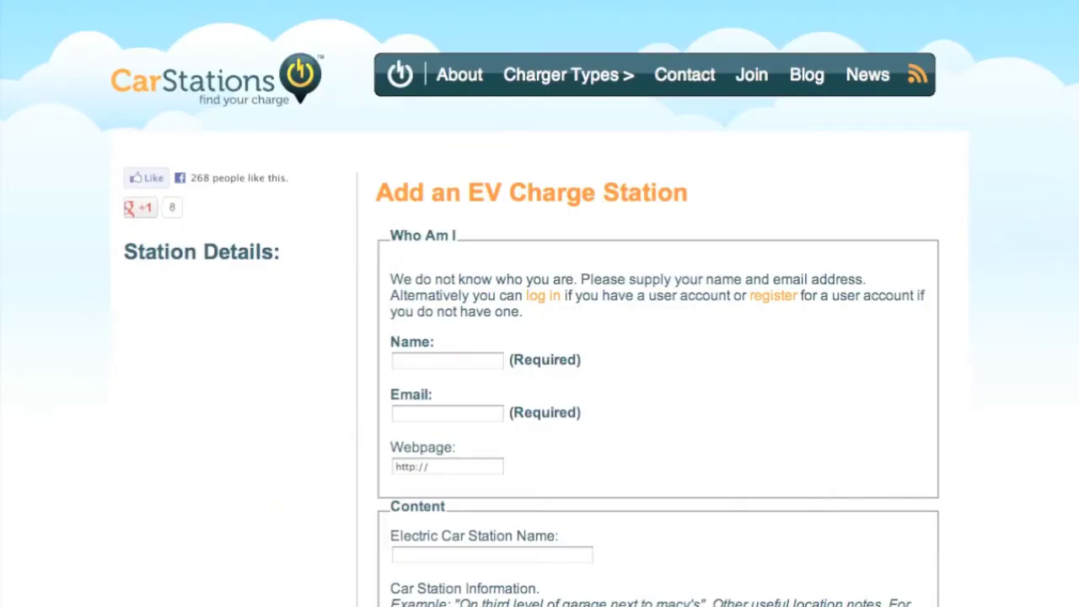
# Name the new station 'Googleplex Solar Chargers'
pyautogui.scroll(-4, 540, 303)
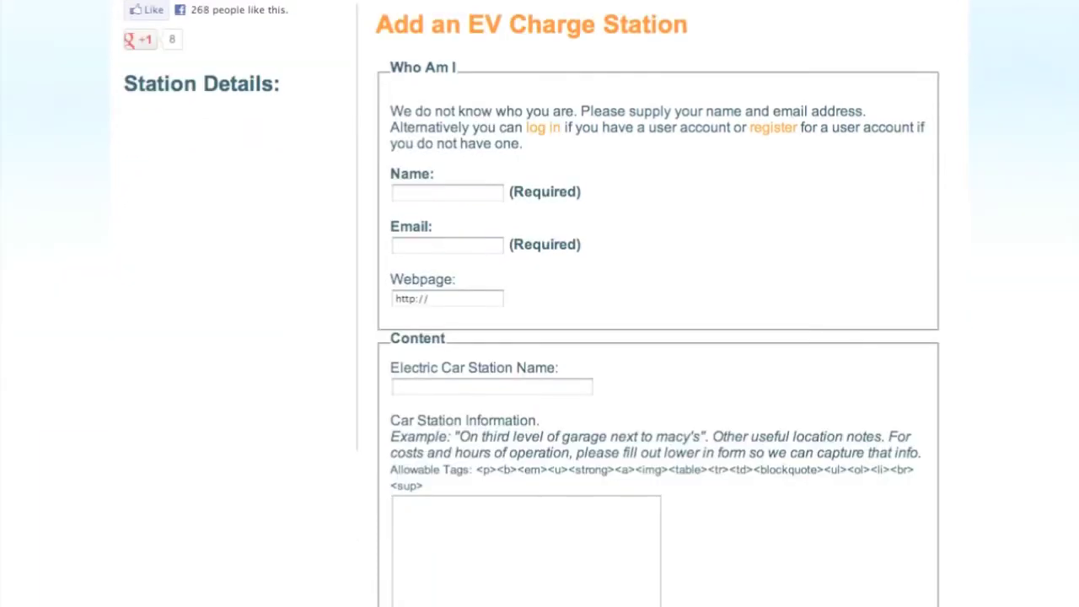
pyautogui.scroll(-1, 539, 303)
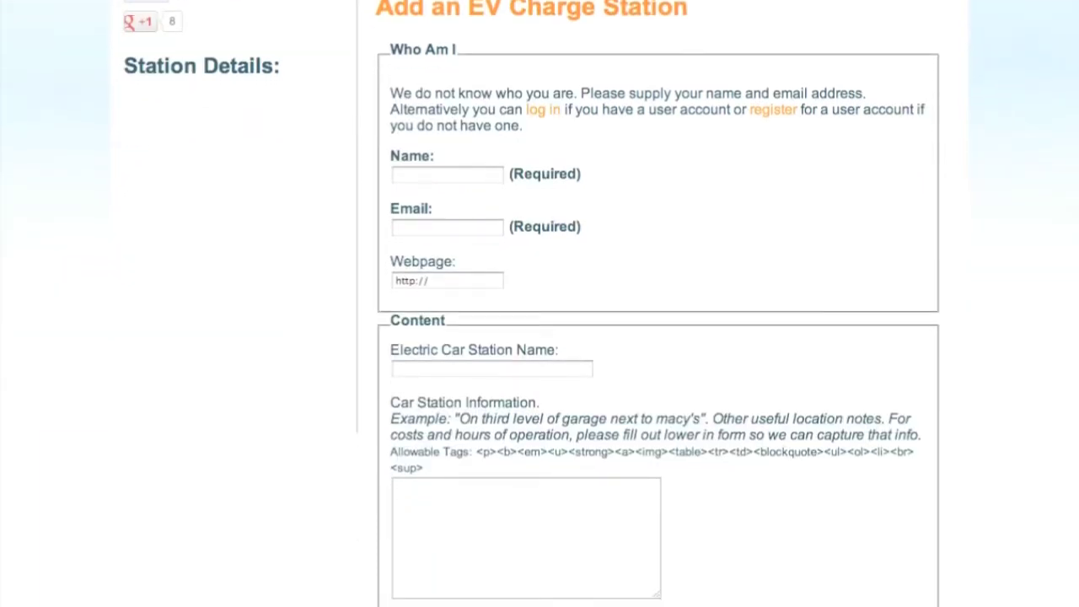
pyautogui.scroll(-4, 540, 303)
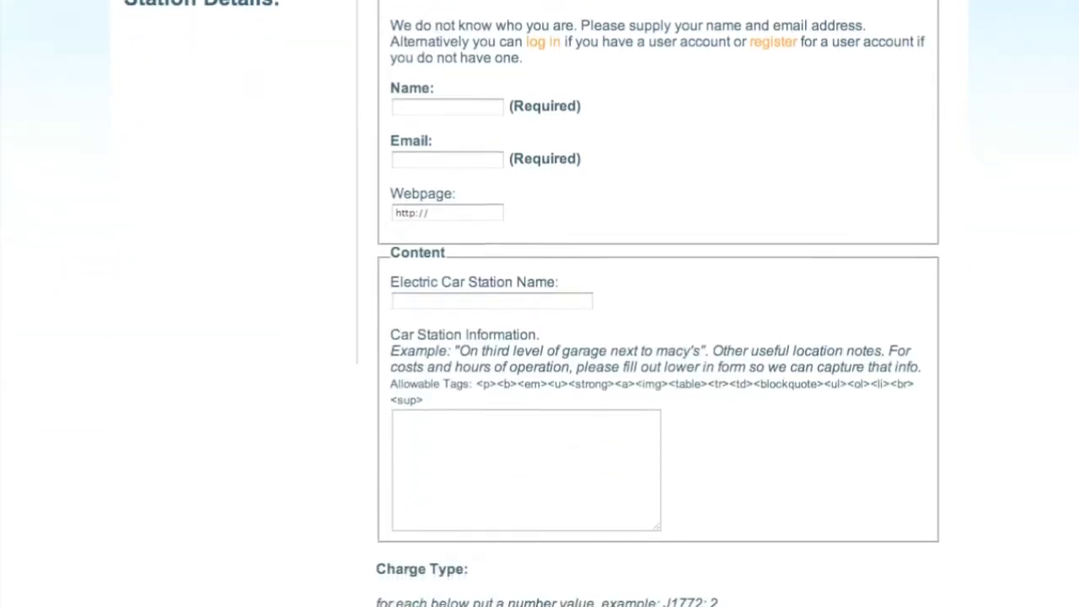
pyautogui.click(491, 191)
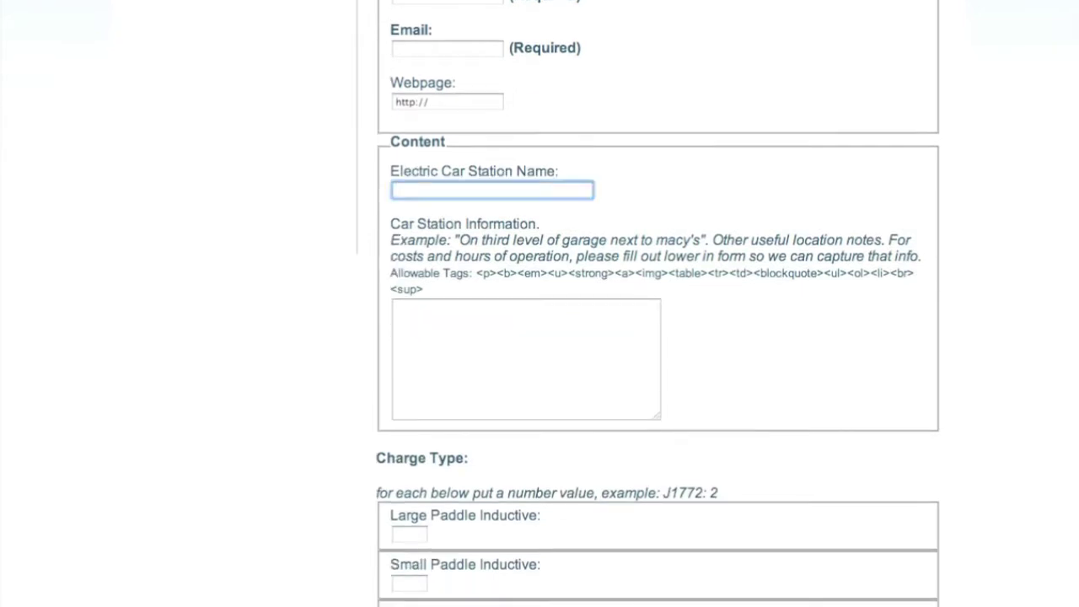
pyautogui.write('Googlepl')
pyautogui.write('ex Solar Char')
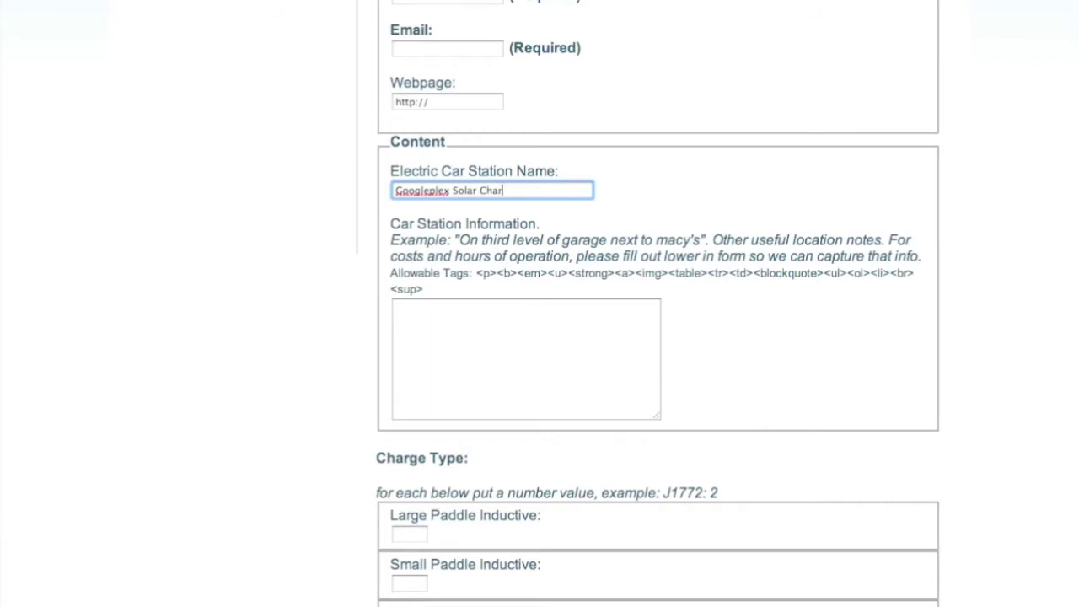
pyautogui.write('gers')
# Describe the station as 'Several outdoor canopies, only available to employees'
pyautogui.scroll(-1, 649, 302)
pyautogui.scroll(-2, 649, 302)
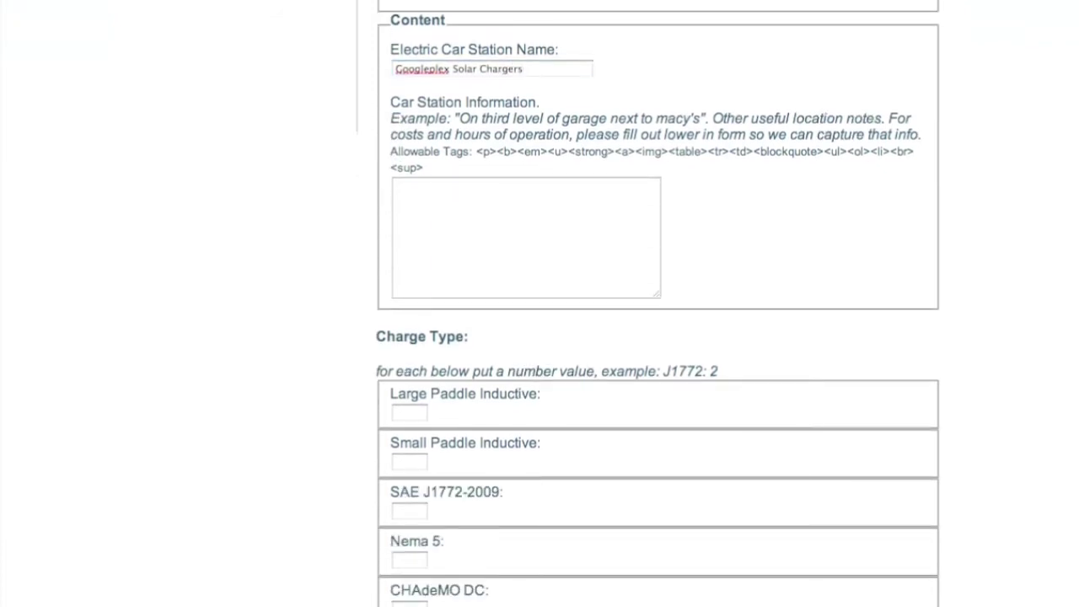
pyautogui.press('Tab')
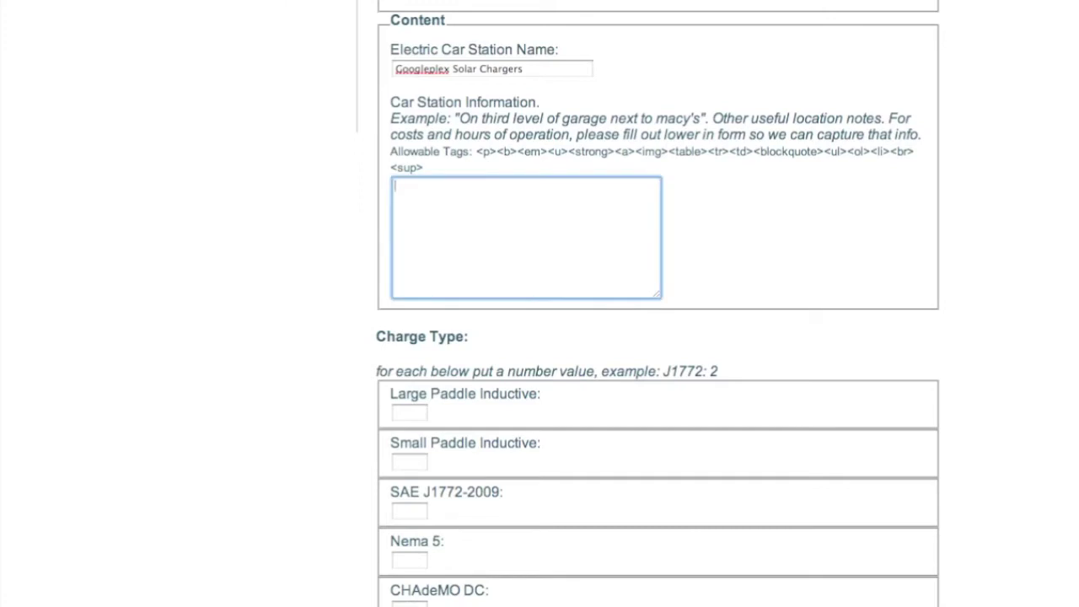
pyautogui.write('Sever')
pyautogui.write('al outdoor')
pyautogui.write(' canopi')
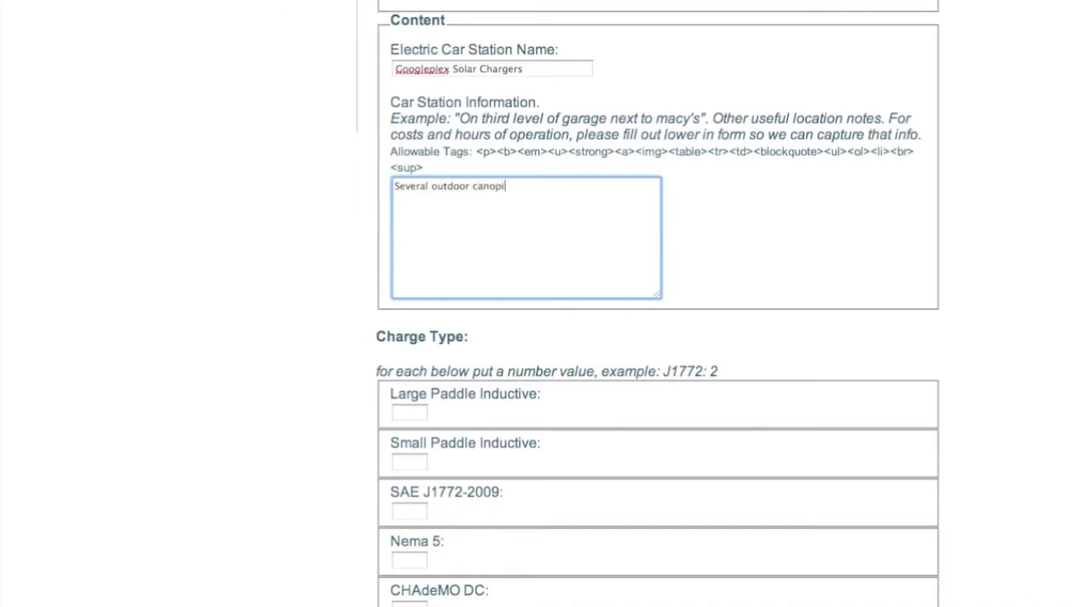
pyautogui.write('es')
pyautogui.write(', only available to emplo')
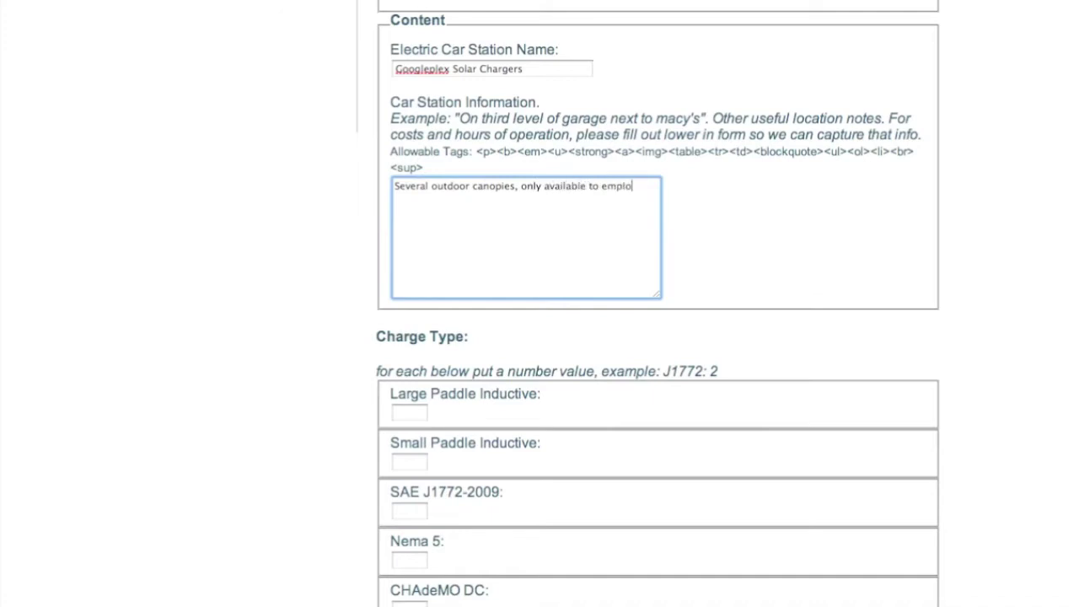
pyautogui.write('yees.')
pyautogui.scroll(-3, 657, 303)
pyautogui.scroll(-3, 657, 303)
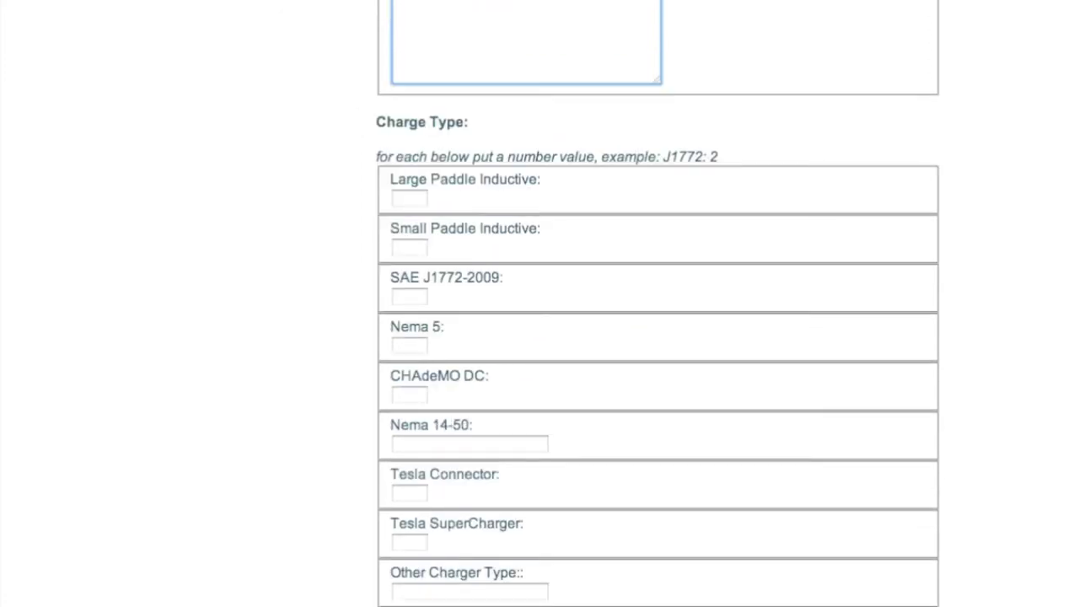
# Enter 1 as the Nema 5 charger count
pyautogui.scroll(-3, 658, 303)
pyautogui.scroll(-2, 658, 304)
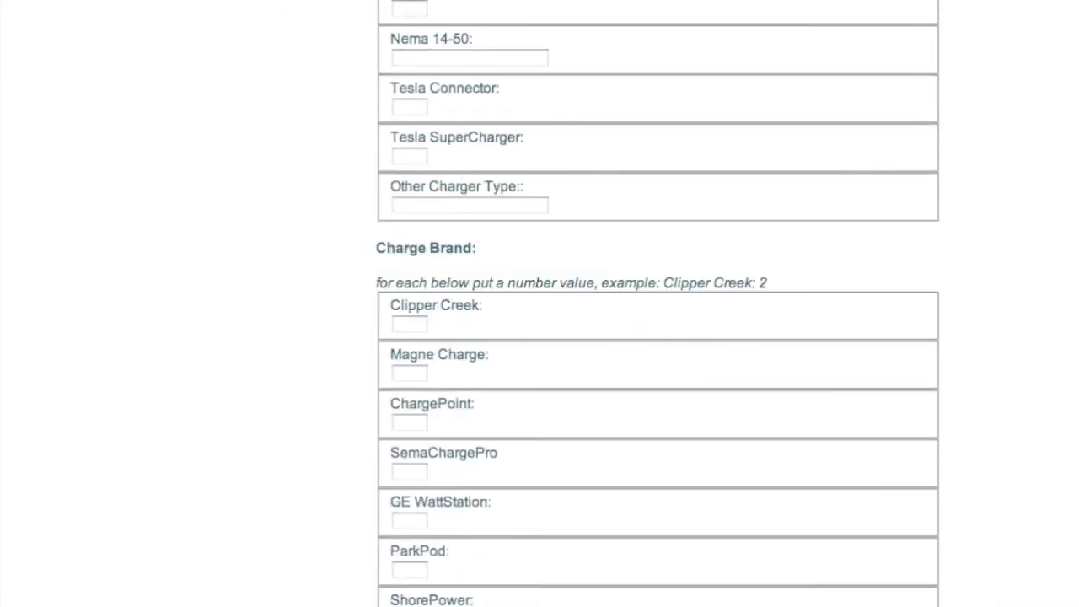
pyautogui.scroll(1, 657, 303)
pyautogui.scroll(1, 657, 303)
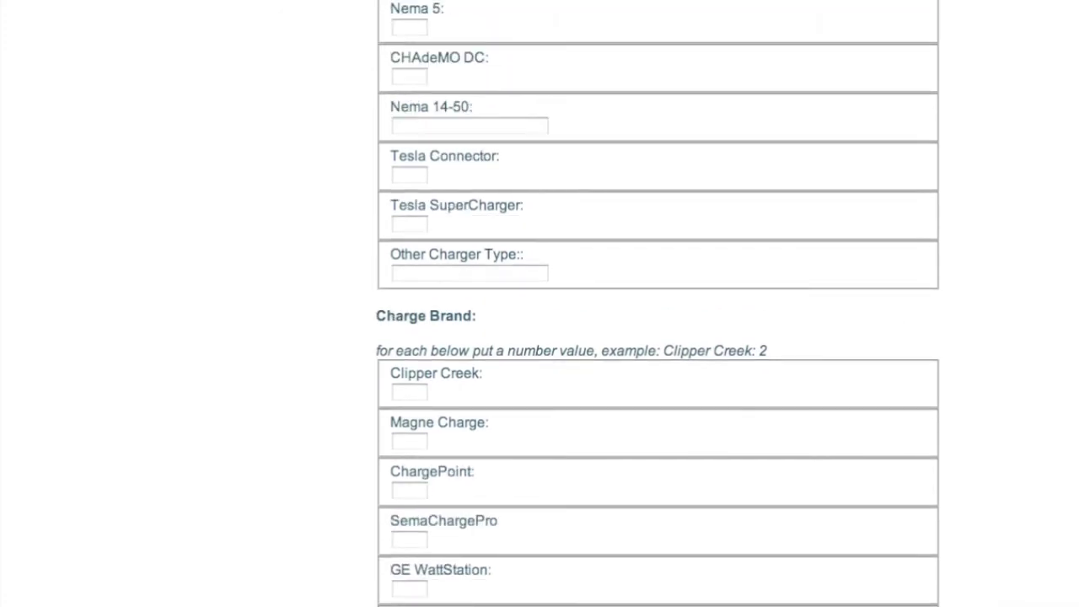
pyautogui.scroll(3, 658, 304)
pyautogui.scroll(5, 657, 304)
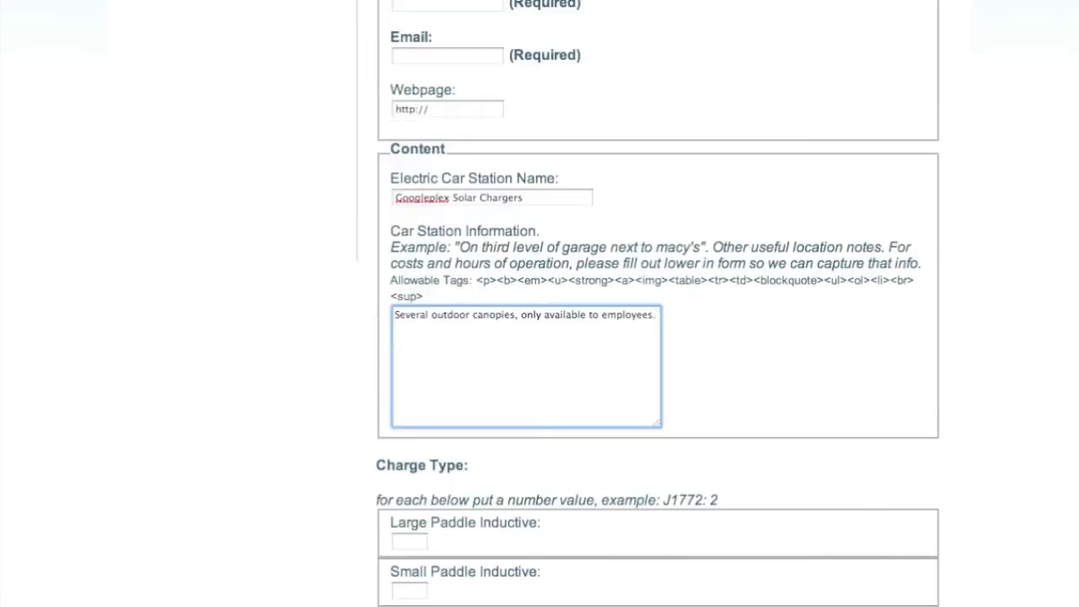
pyautogui.scroll(3, 657, 304)
pyautogui.scroll(2, 573, 303)
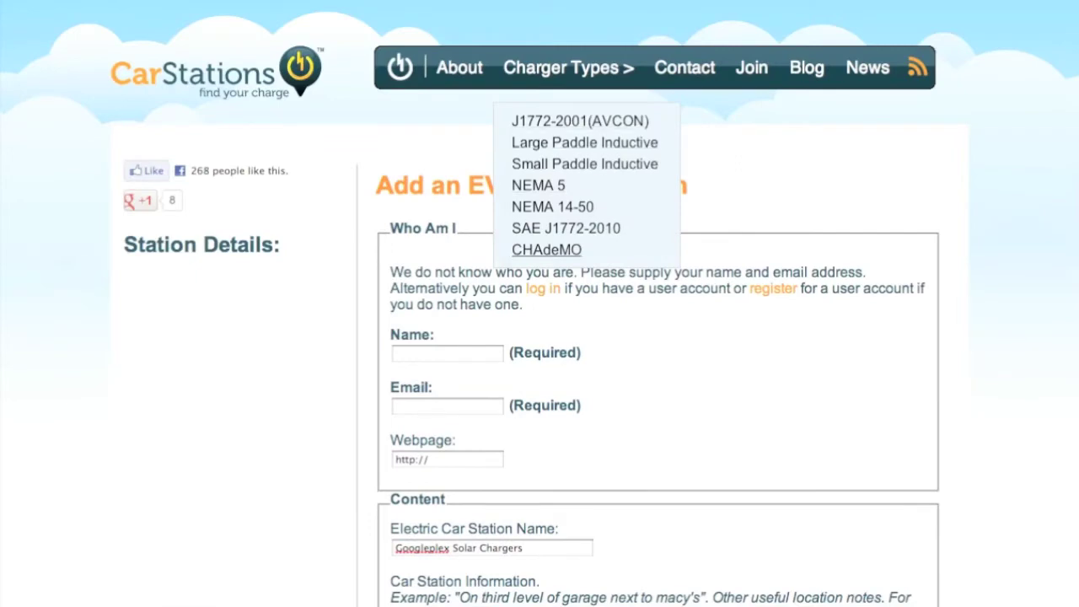
pyautogui.scroll(-3, 658, 337)
pyautogui.scroll(-3, 658, 337)
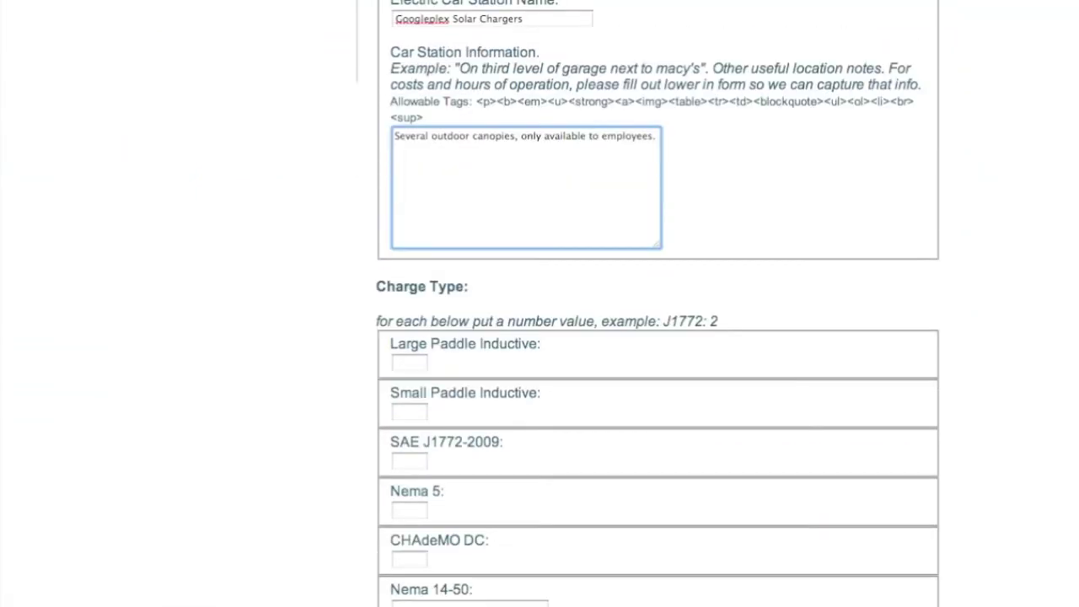
pyautogui.scroll(-2, 658, 337)
pyautogui.scroll(-1, 658, 320)
pyautogui.click(409, 307)
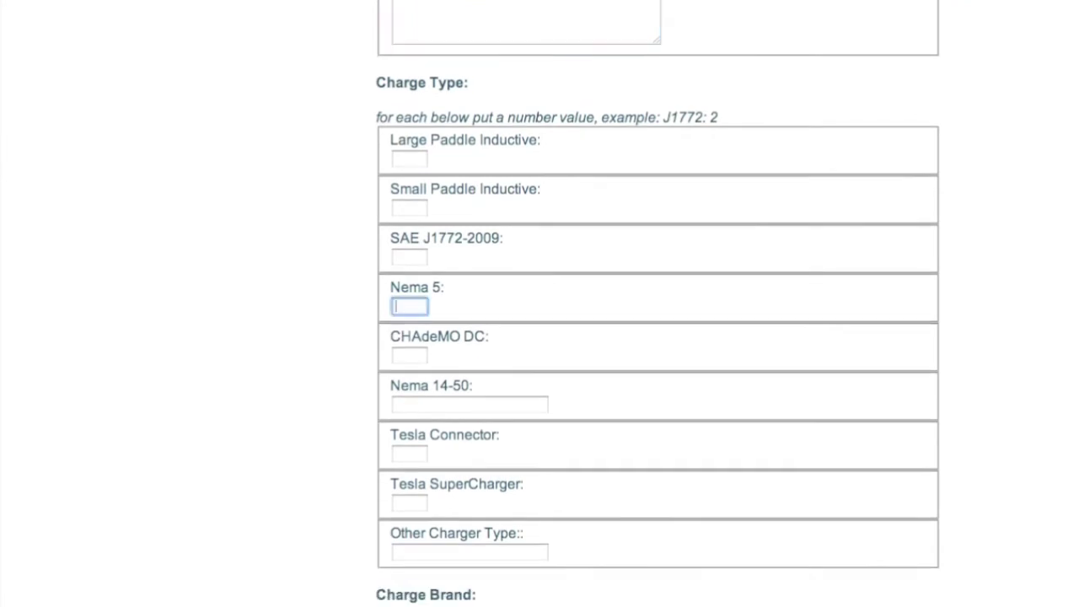
pyautogui.write('1')
# Set the Magne Charge unit count to 5
pyautogui.scroll(-2, 657, 337)
pyautogui.scroll(-1, 657, 338)
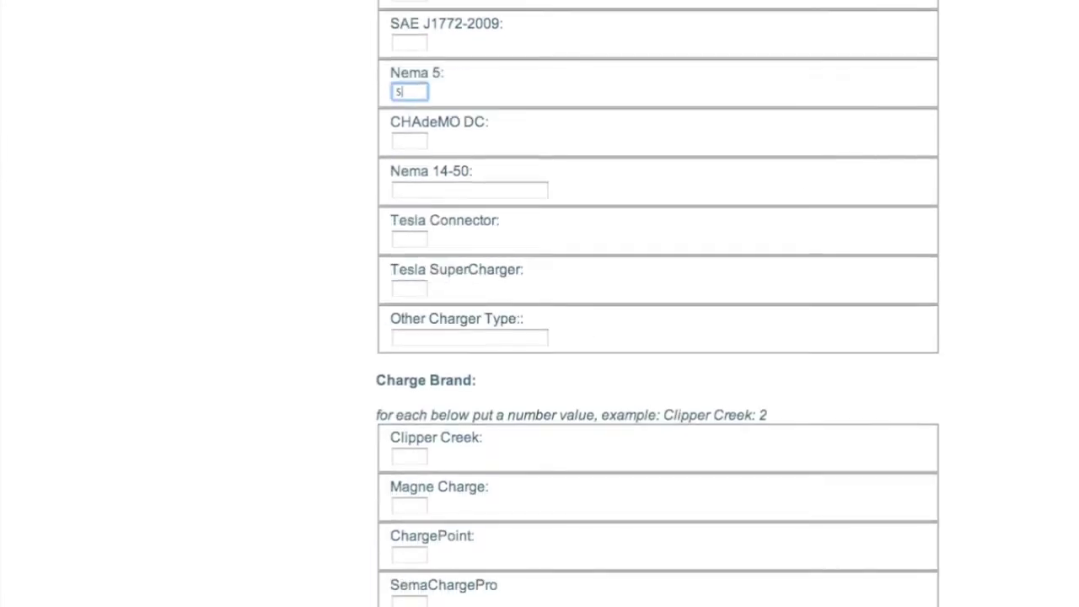
pyautogui.scroll(-1, 657, 337)
pyautogui.scroll(-1, 657, 337)
pyautogui.scroll(-1, 657, 337)
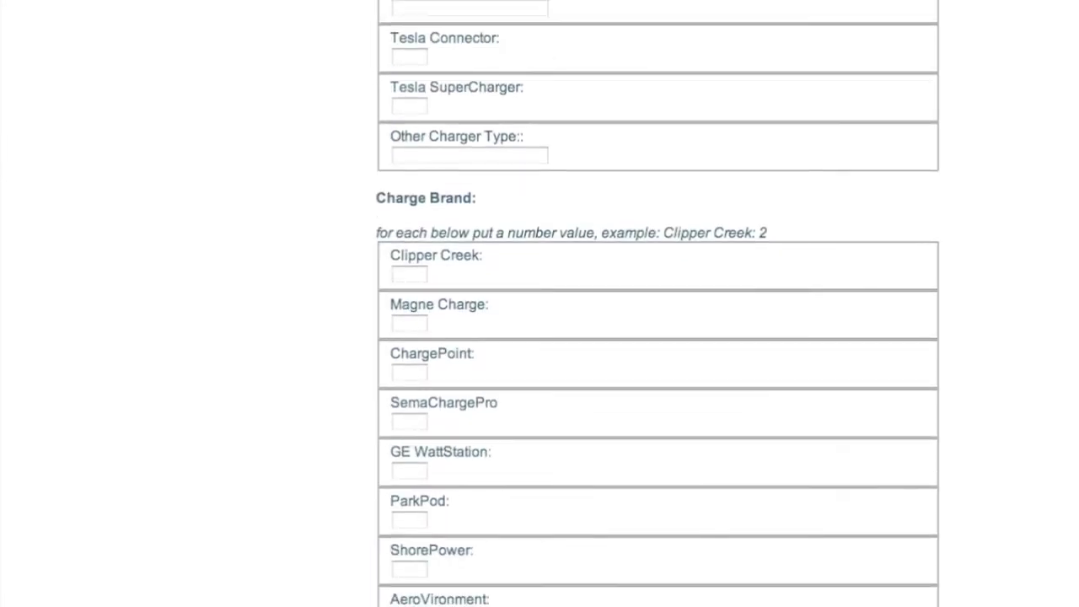
pyautogui.click(409, 324)
pyautogui.write('5')
# Scroll down to the address section and select the Address field
pyautogui.scroll(-1, 657, 338)
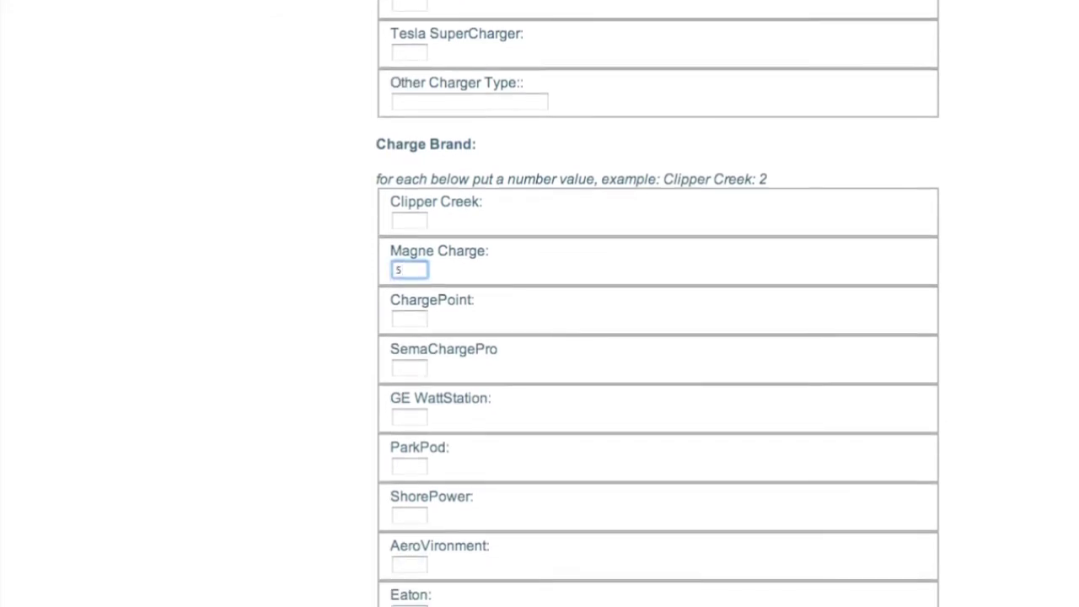
pyautogui.scroll(-2, 658, 338)
pyautogui.scroll(-2, 658, 337)
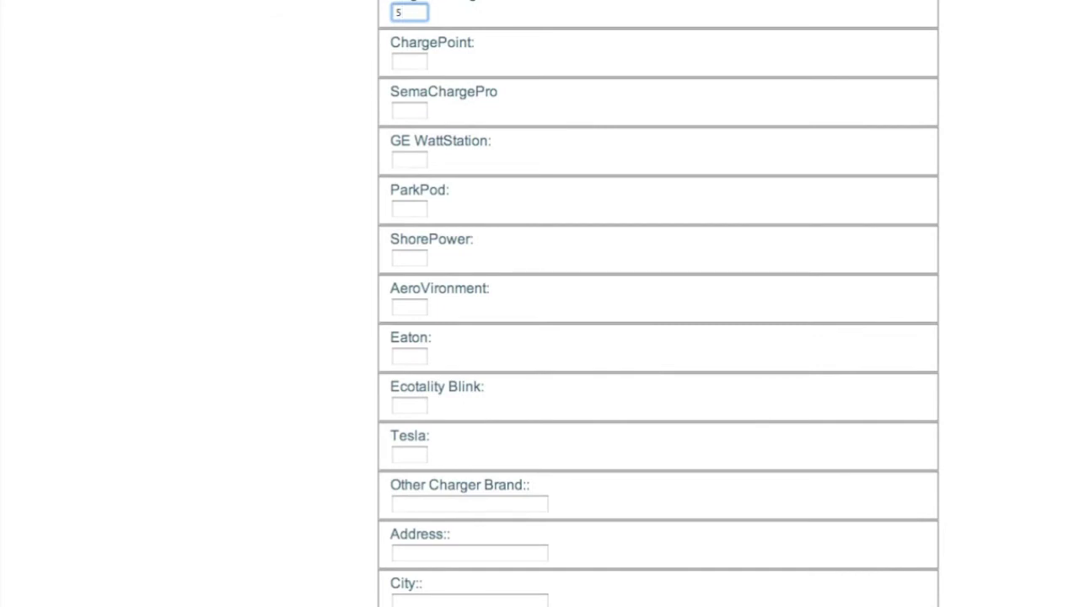
pyautogui.scroll(-3, 657, 337)
pyautogui.scroll(-1, 658, 337)
pyautogui.scroll(-1, 658, 338)
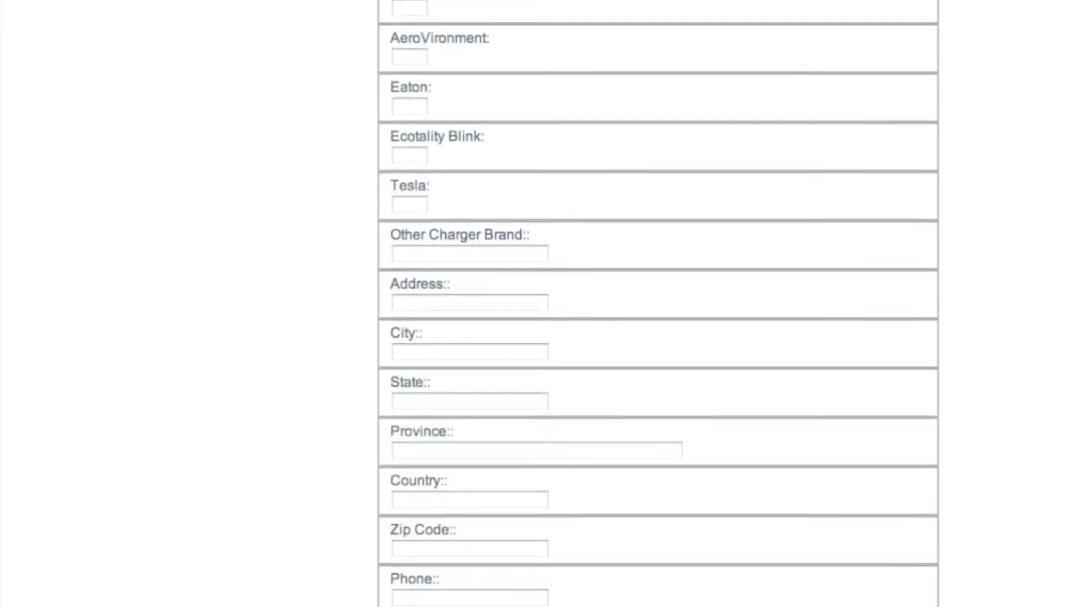
pyautogui.scroll(-2, 658, 337)
pyautogui.click(469, 217)
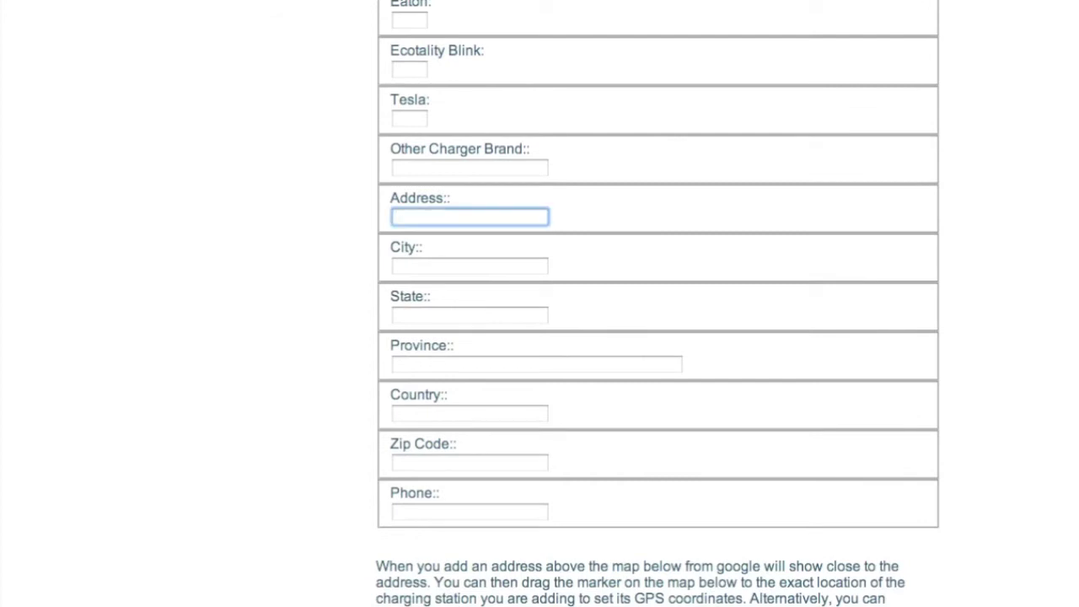
# Enter the address 1600 Amphitheatre Parkway, Mountain View, CA and check the map pin
pyautogui.scroll(-1, 658, 337)
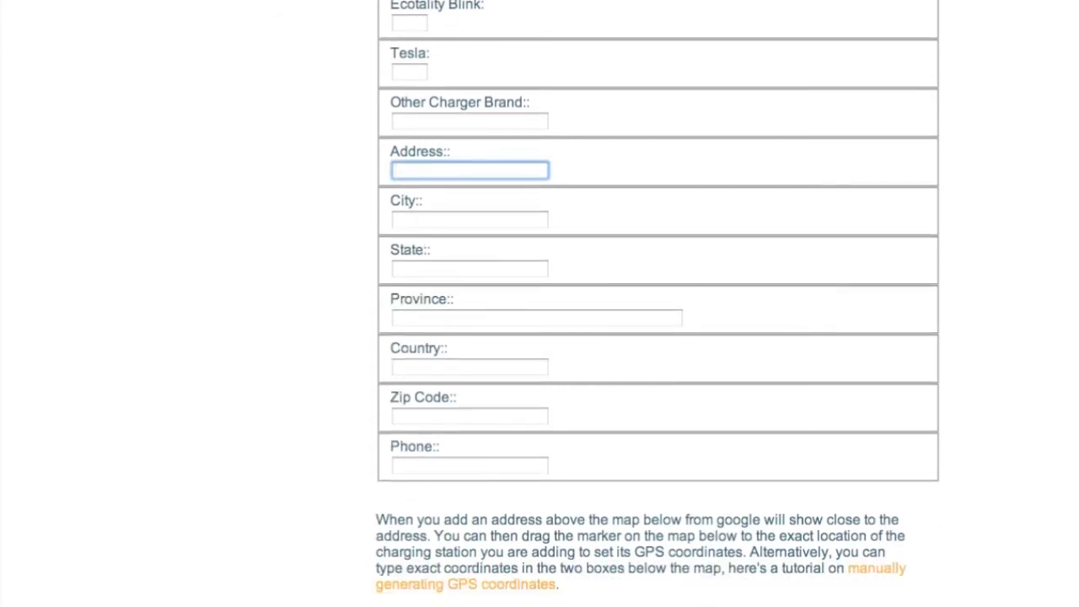
pyautogui.write('1600 Am')
pyautogui.write('phitheatre')
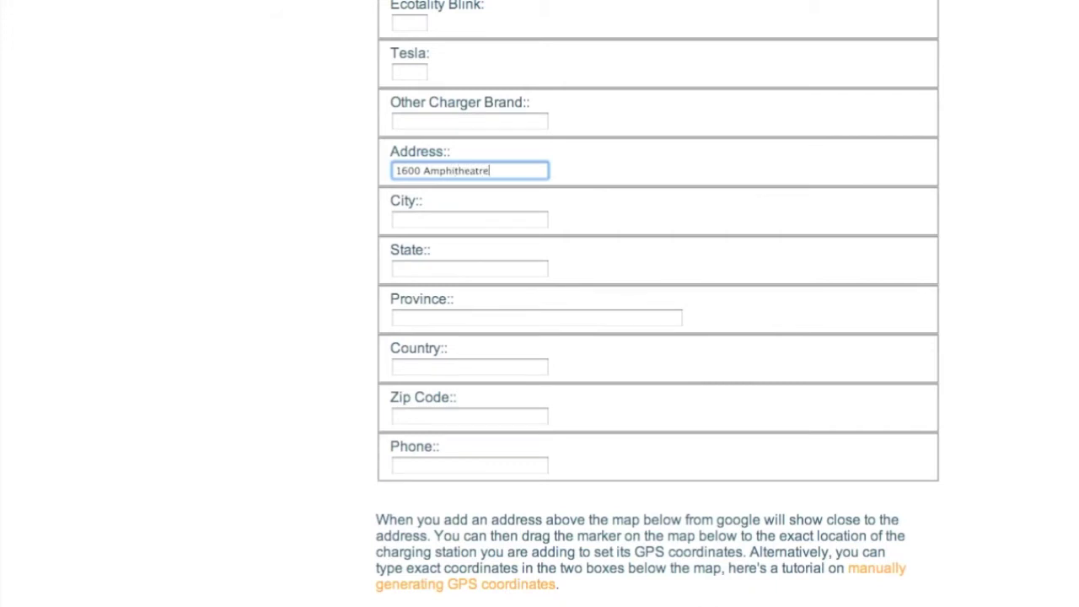
pyautogui.write(' Parkwa')
pyautogui.write('y')
pyautogui.press('Tab')
pyautogui.write('Mountai')
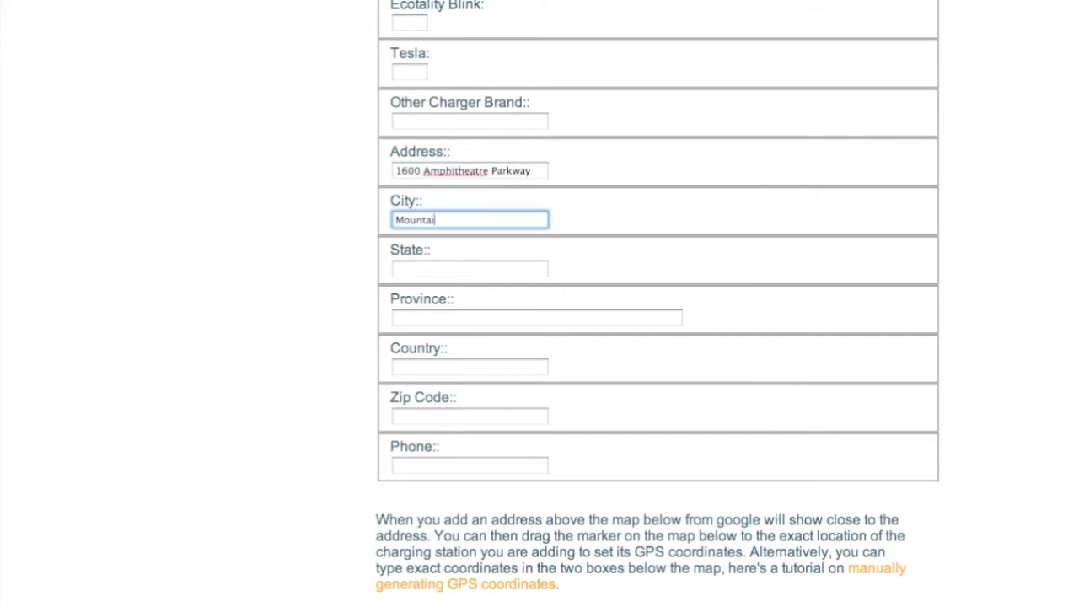
pyautogui.write('n View')
pyautogui.press('Tab')
pyautogui.write('C')
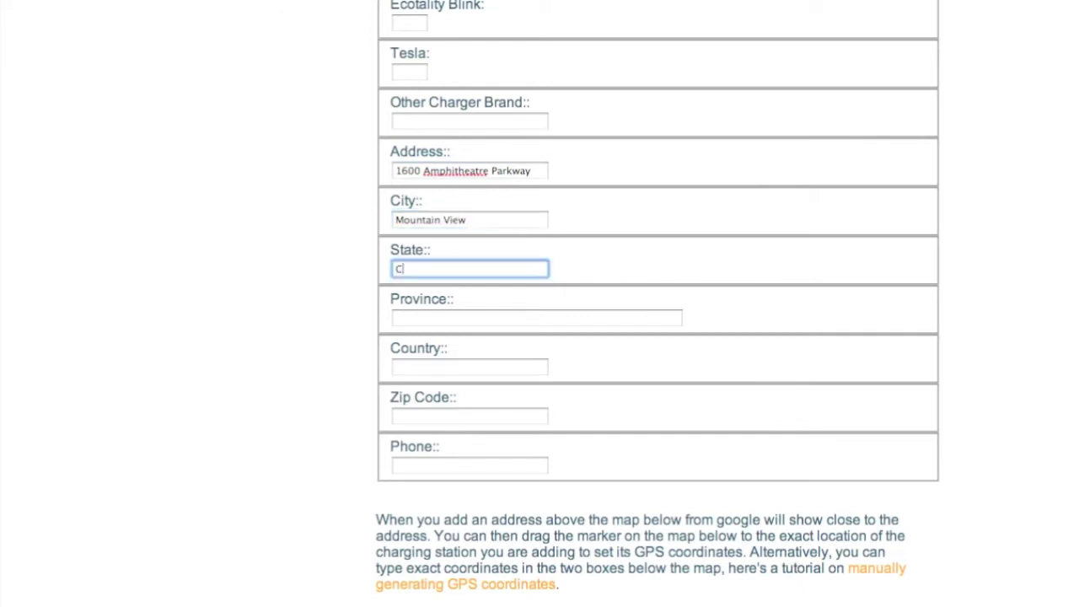
pyautogui.write('A')
pyautogui.press('Tab')
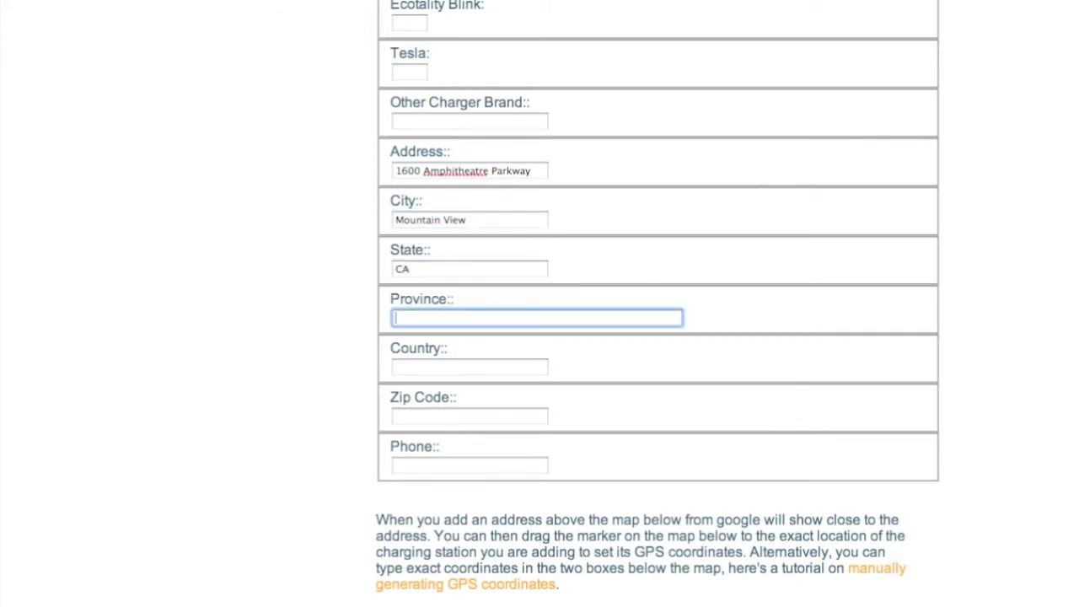
pyautogui.scroll(-5, 657, 337)
pyautogui.scroll(-3, 657, 338)
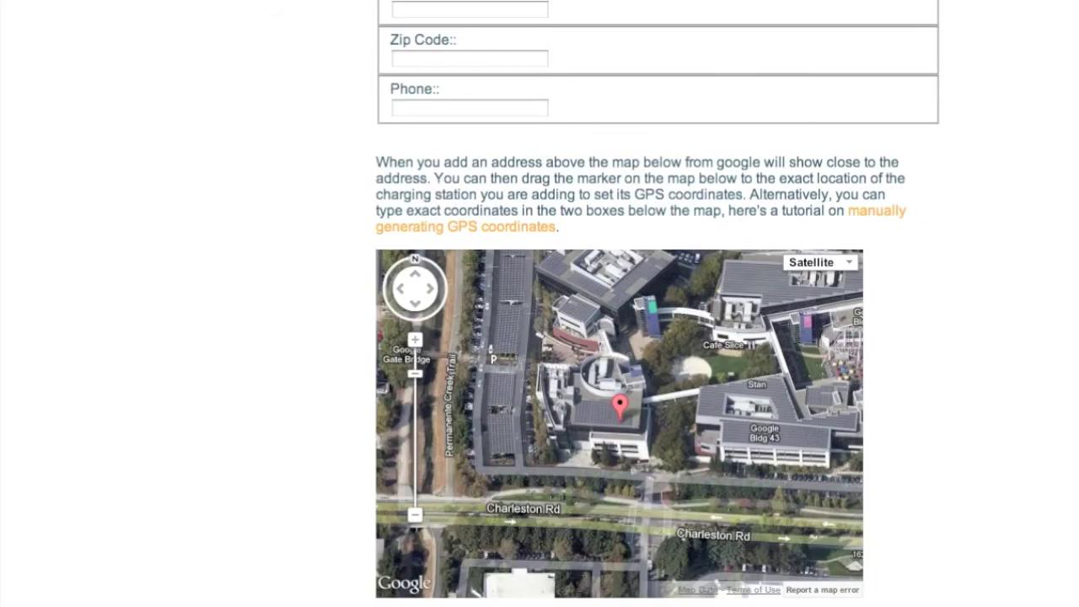
pyautogui.scroll(6, 657, 337)
pyautogui.scroll(2, 657, 338)
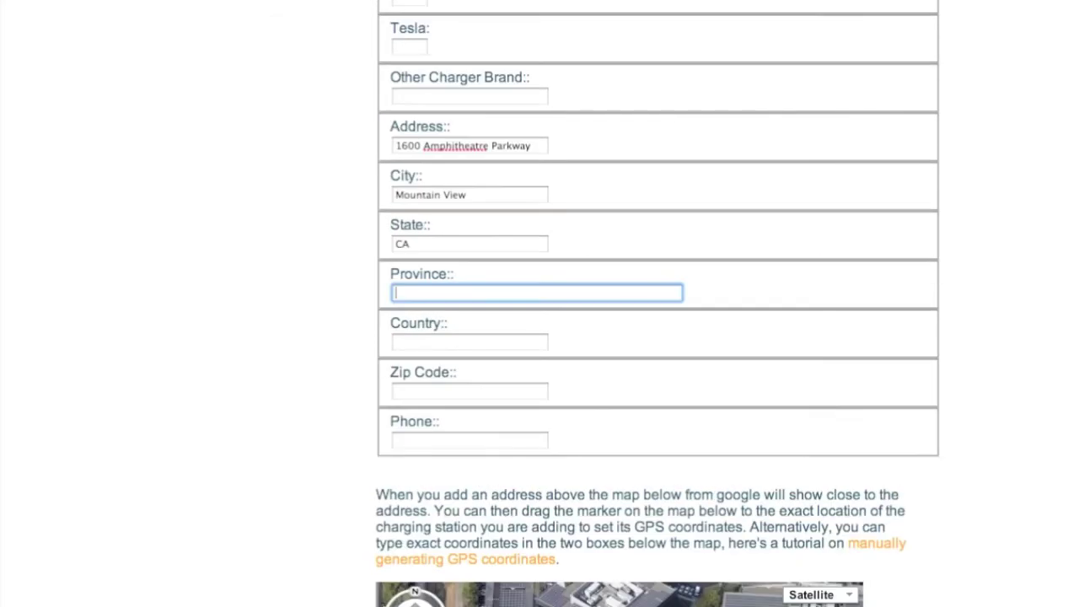
pyautogui.scroll(-4, 658, 337)
pyautogui.scroll(-3, 658, 337)
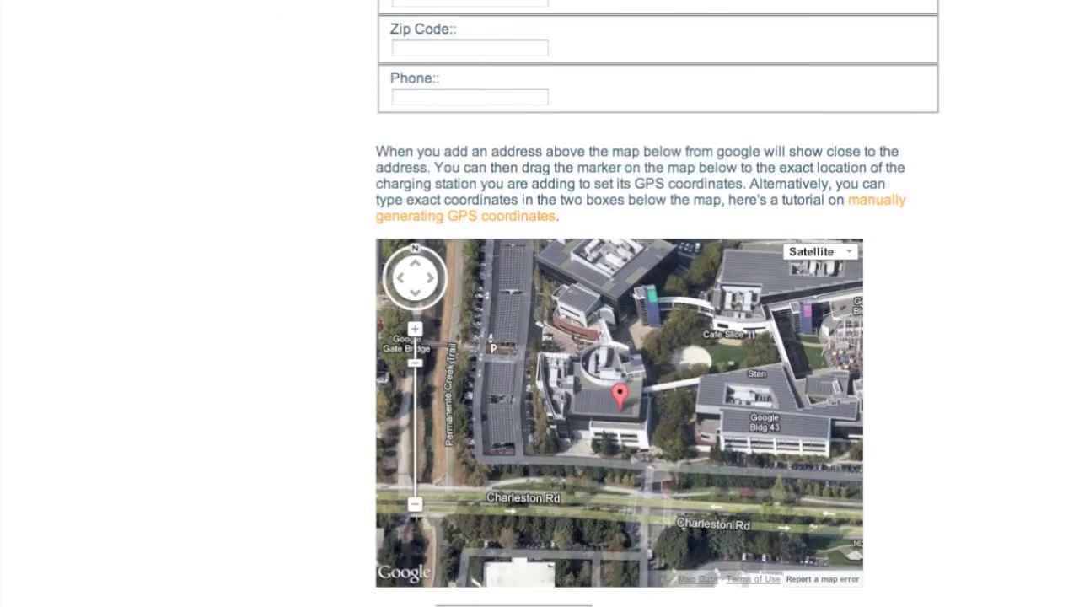
pyautogui.scroll(-1, 619, 379)
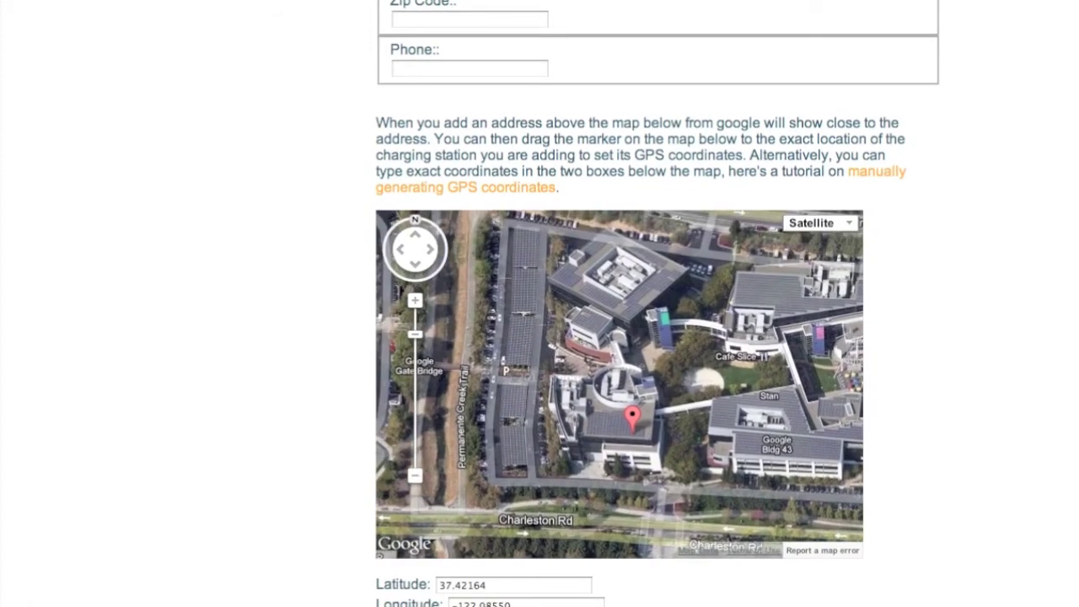
# Drag the marker onto the parking lot, giving latitude 37.42251 and longitude -122.08617
pyautogui.scroll(-3, 657, 338)
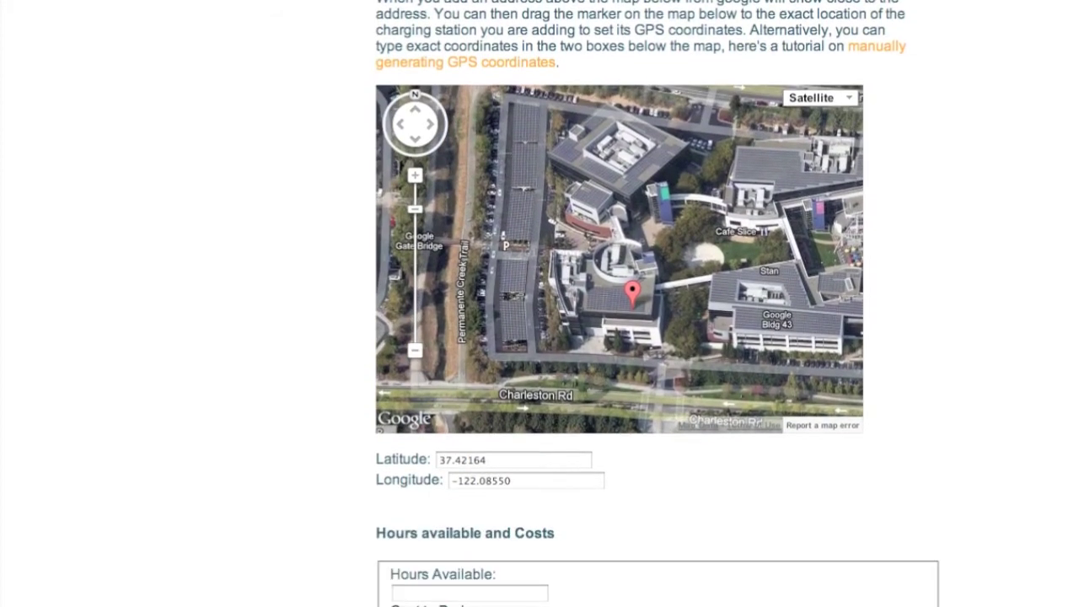
pyautogui.moveTo(633, 290); pyautogui.dragTo(512, 193)
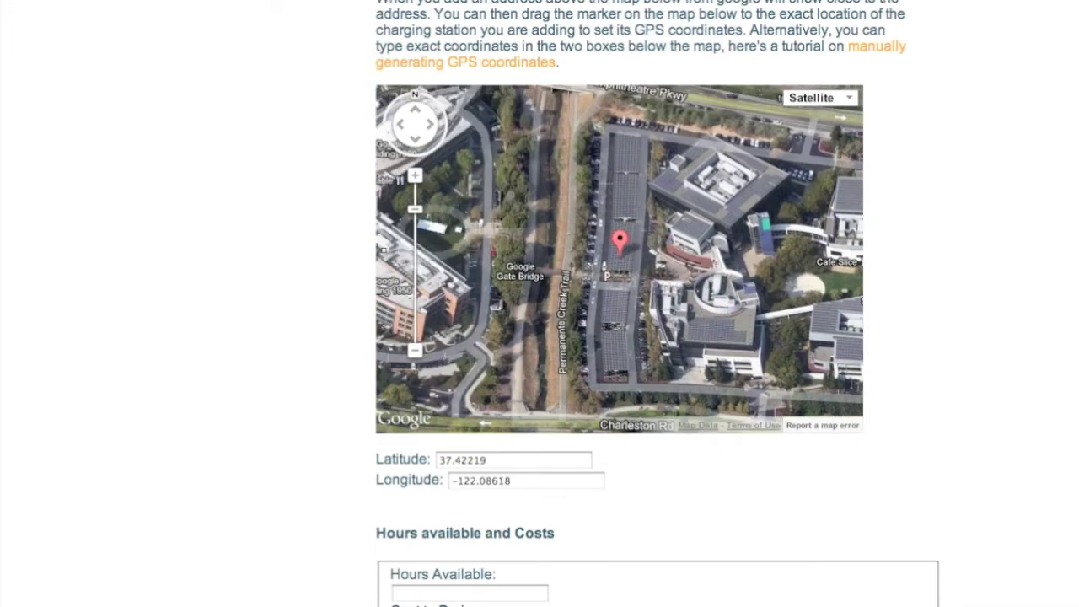
pyautogui.moveTo(619, 242); pyautogui.dragTo(619, 175)
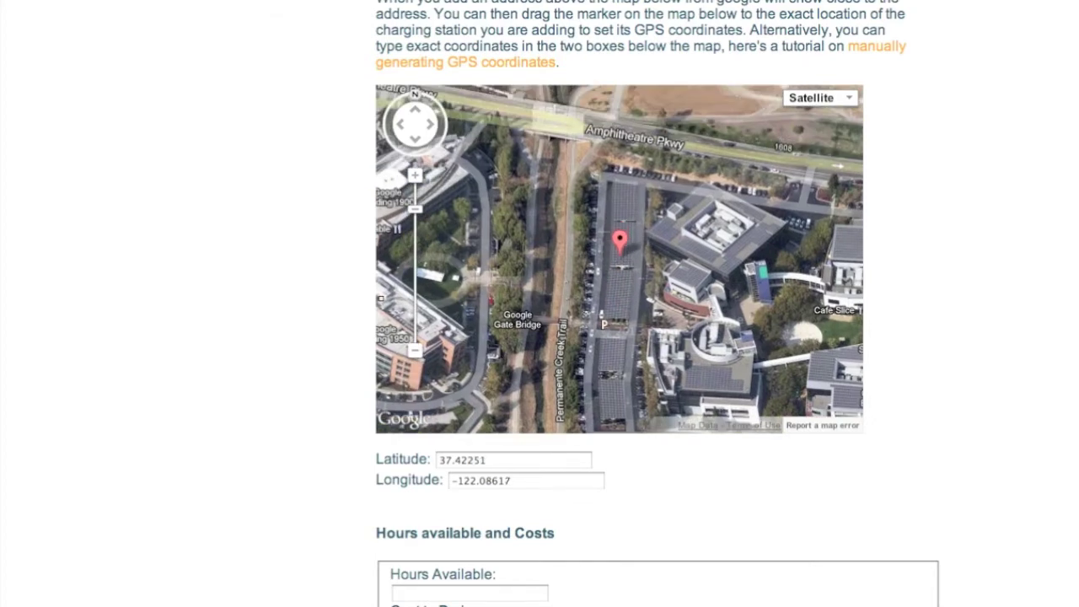
pyautogui.scroll(-1, 540, 303)
pyautogui.scroll(-3, 539, 304)
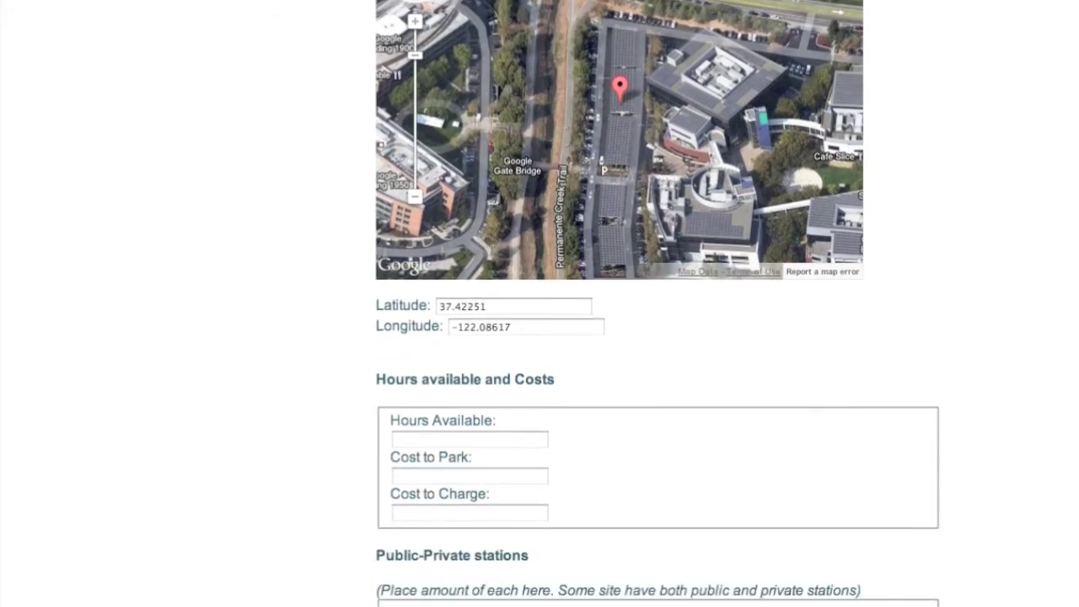
pyautogui.scroll(-2, 540, 303)
pyautogui.scroll(-2, 540, 304)
pyautogui.scroll(-1, 540, 304)
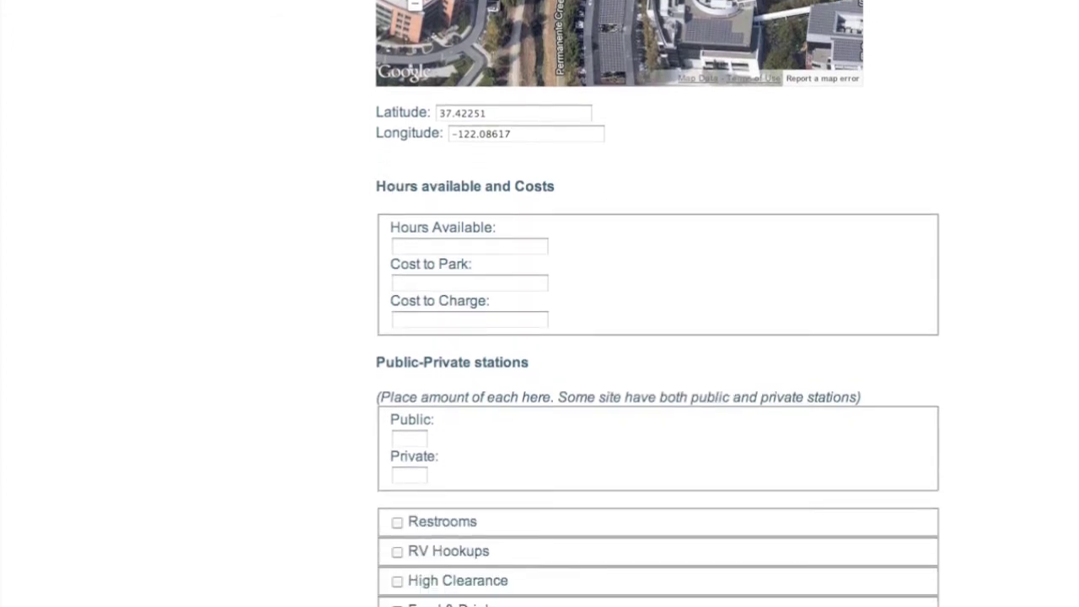
pyautogui.scroll(-2, 539, 303)
# Set the number of private charging stations to 5
pyautogui.click(409, 396)
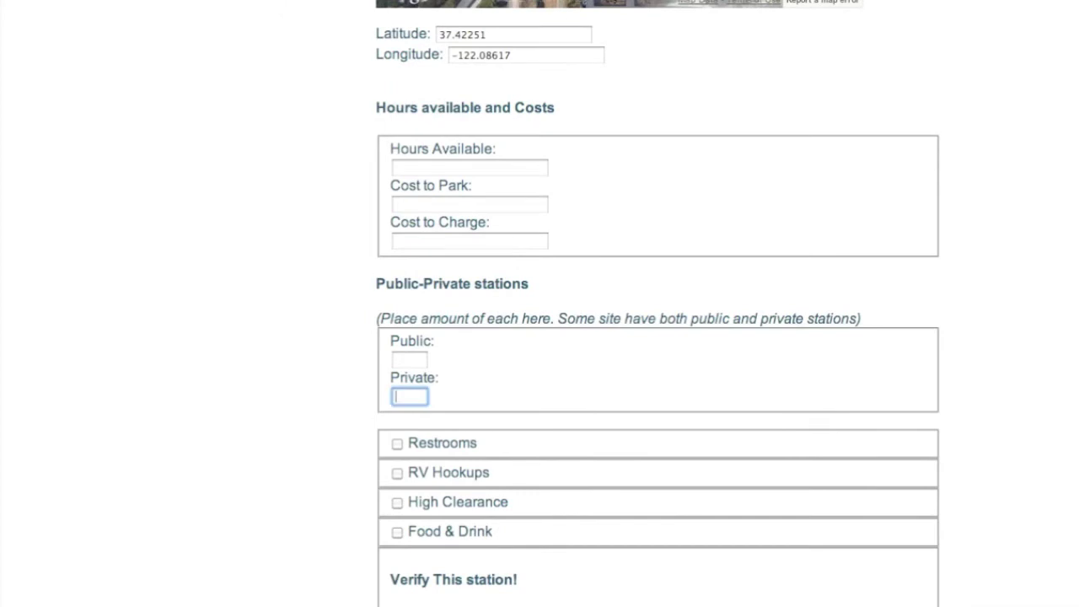
pyautogui.write('5')
pyautogui.scroll(-1, 657, 338)
pyautogui.scroll(-2, 657, 338)
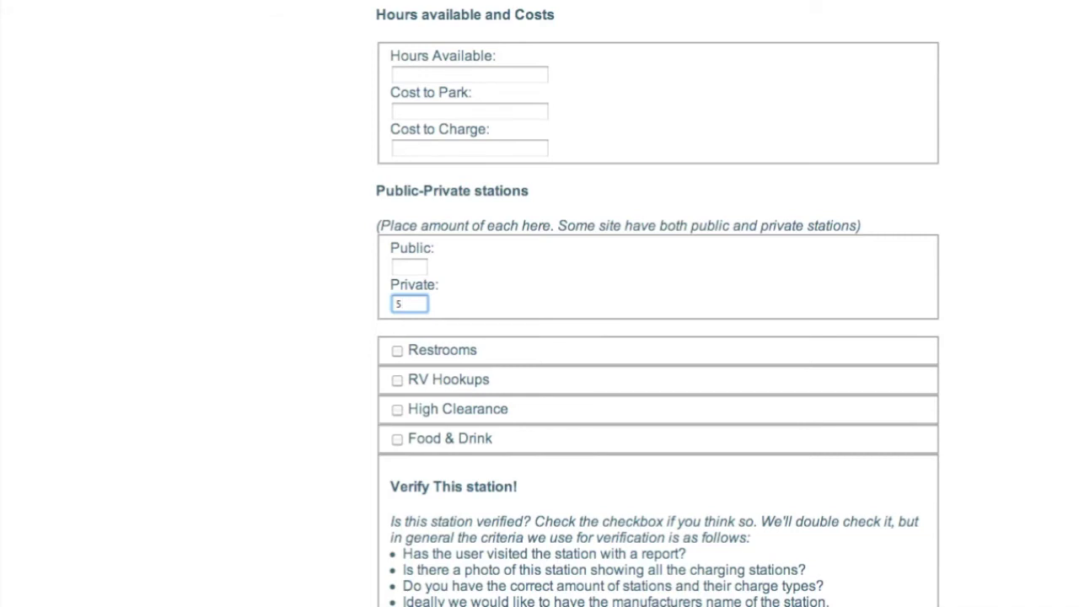
pyautogui.scroll(-5, 658, 338)
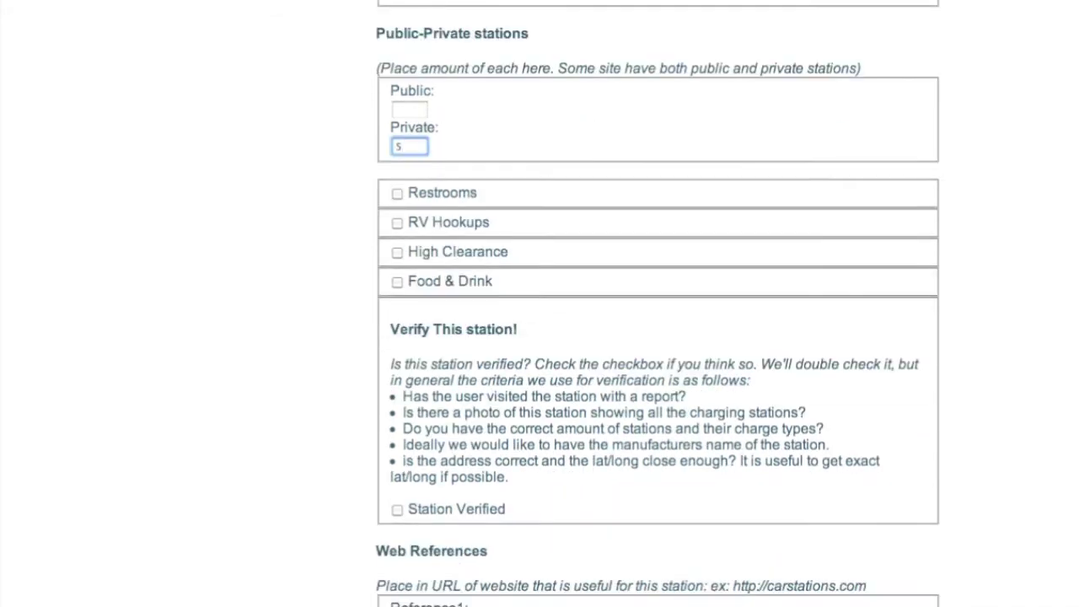
pyautogui.scroll(-3, 657, 337)
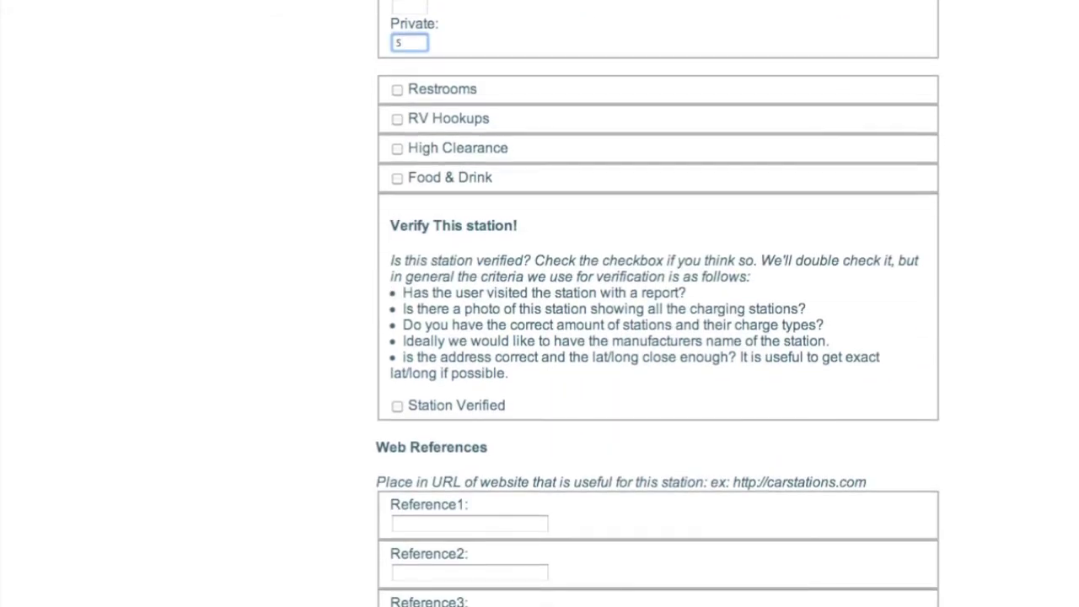
# Tick the Station Verified checkbox
pyautogui.click(398, 406)
pyautogui.scroll(-3, 658, 337)
pyautogui.scroll(-3, 657, 337)
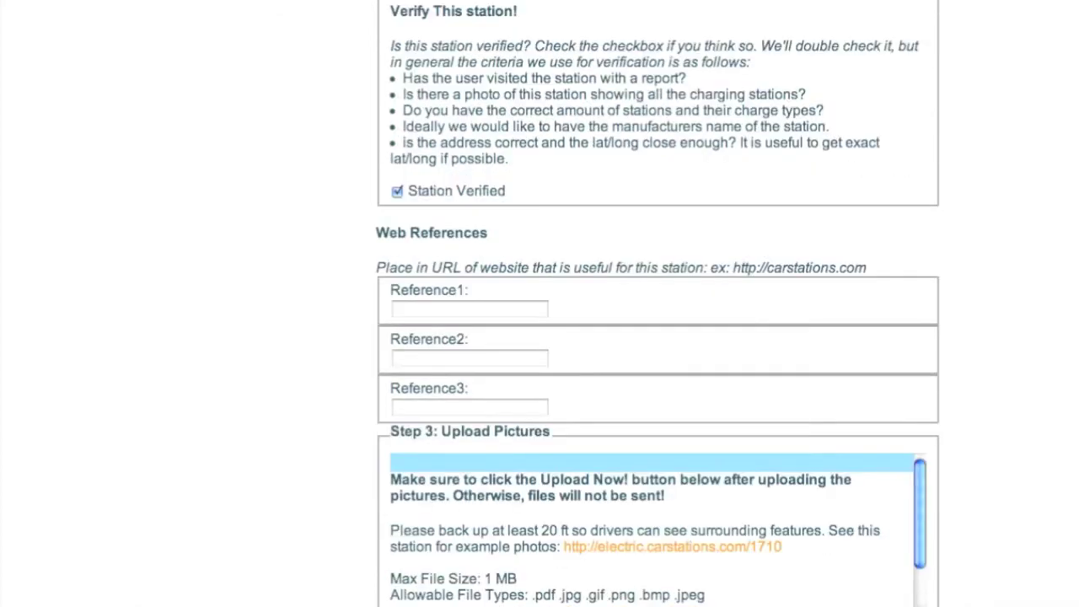
pyautogui.scroll(-1, 658, 523)
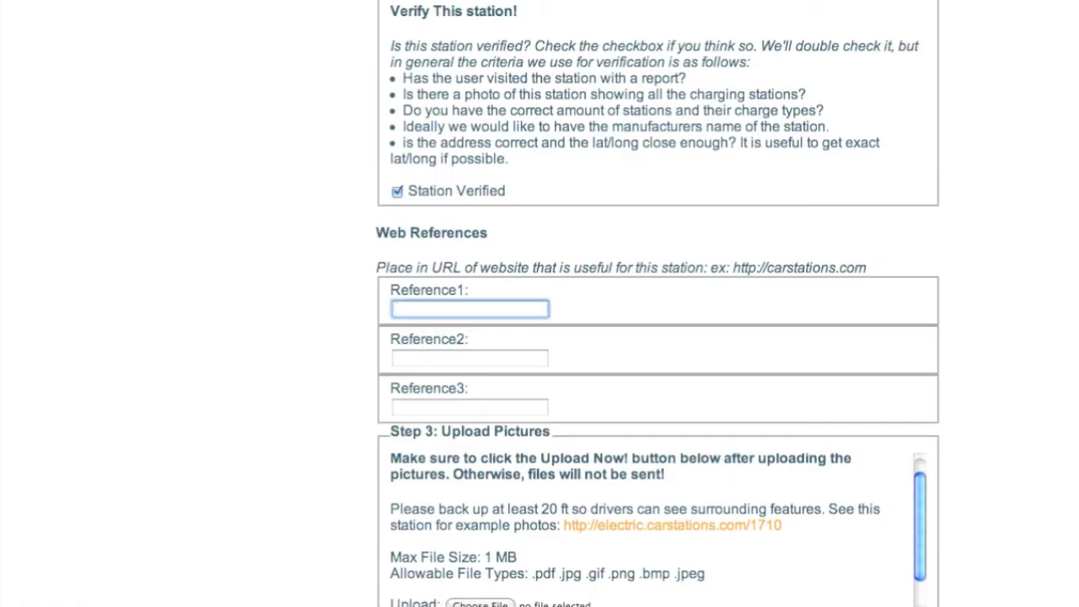
# Paste the solarpowerauthority.com Googleplex solar article URL into Reference1
pyautogui.hotkey('ctrl', 'v')
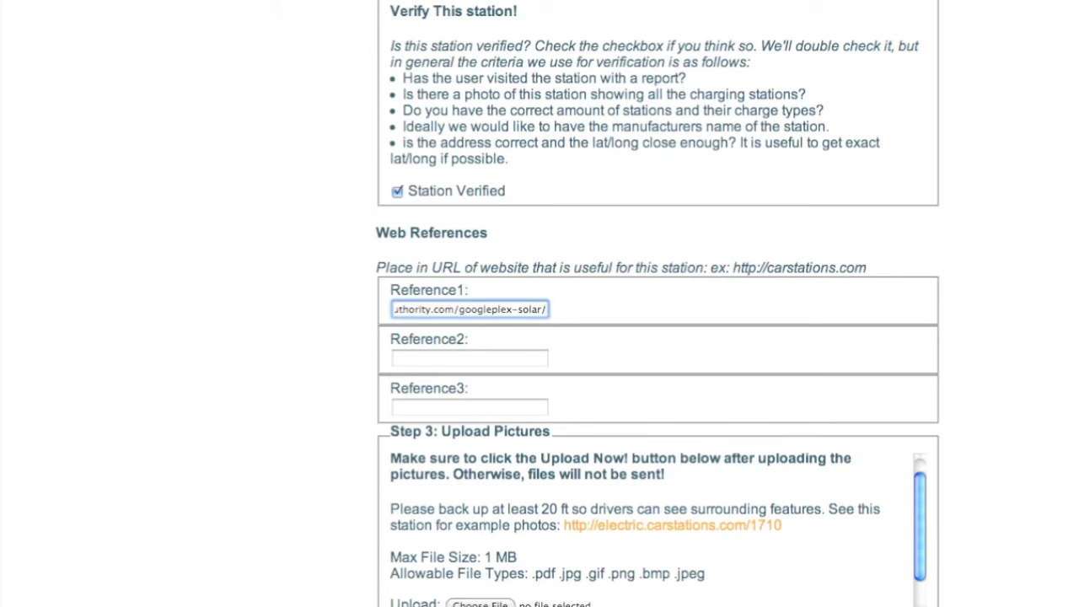
pyautogui.scroll(-3, 657, 303)
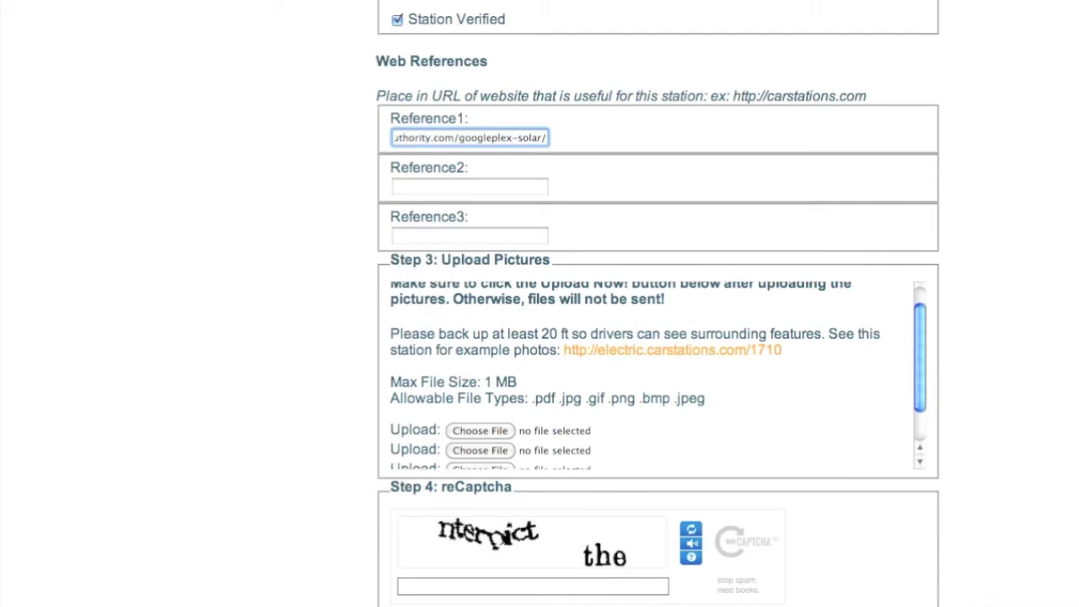
pyautogui.scroll(-1, 658, 371)
pyautogui.scroll(-1, 657, 371)
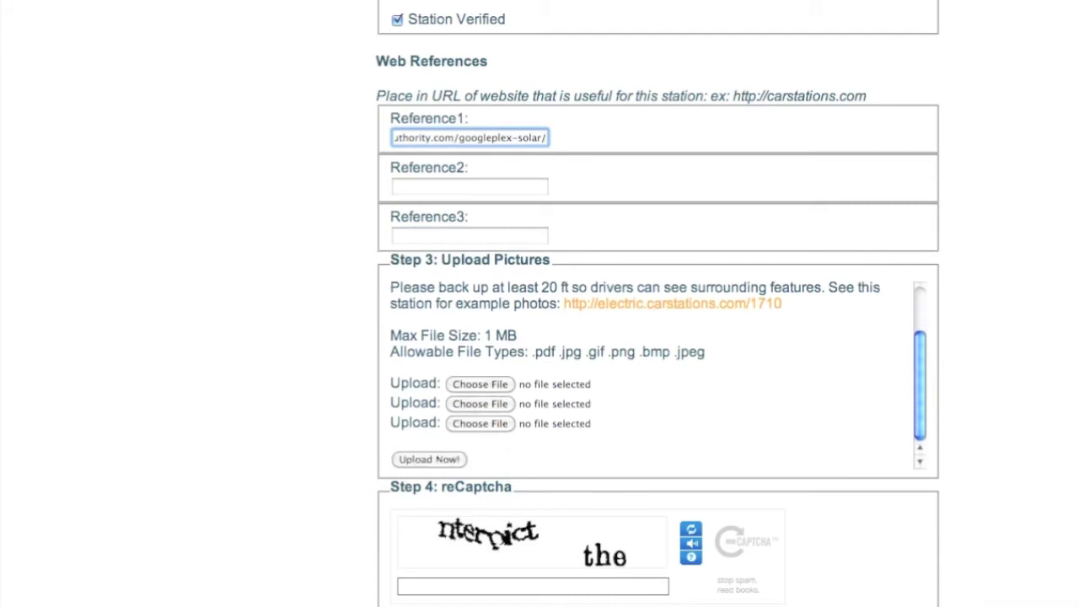
# Attach google-ev-charger-mountain-view.jpg from Downloads as the first photo
pyautogui.click(480, 384)
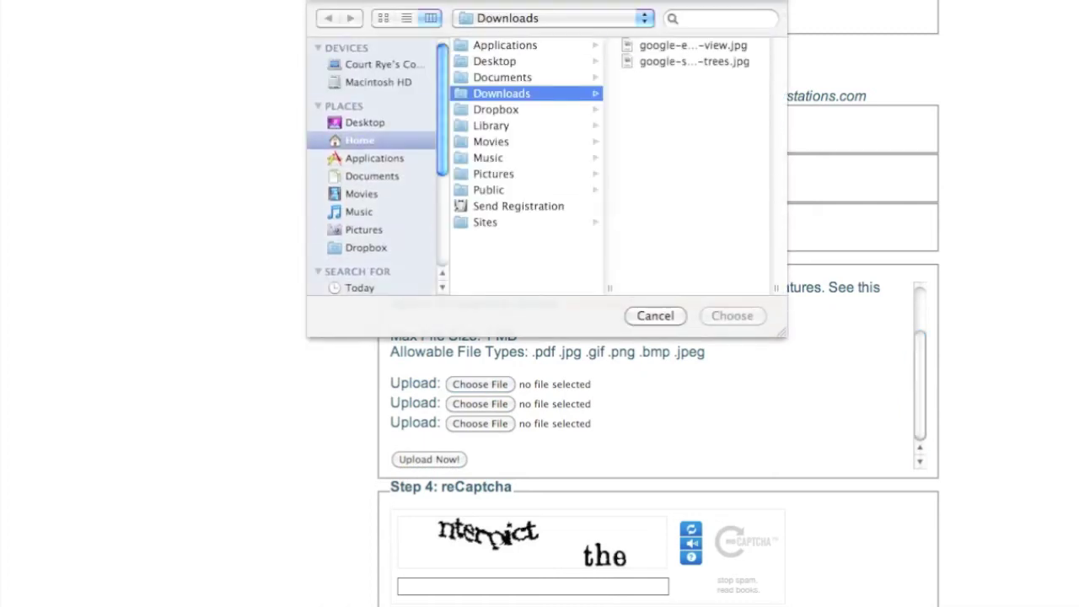
pyautogui.click(693, 45)
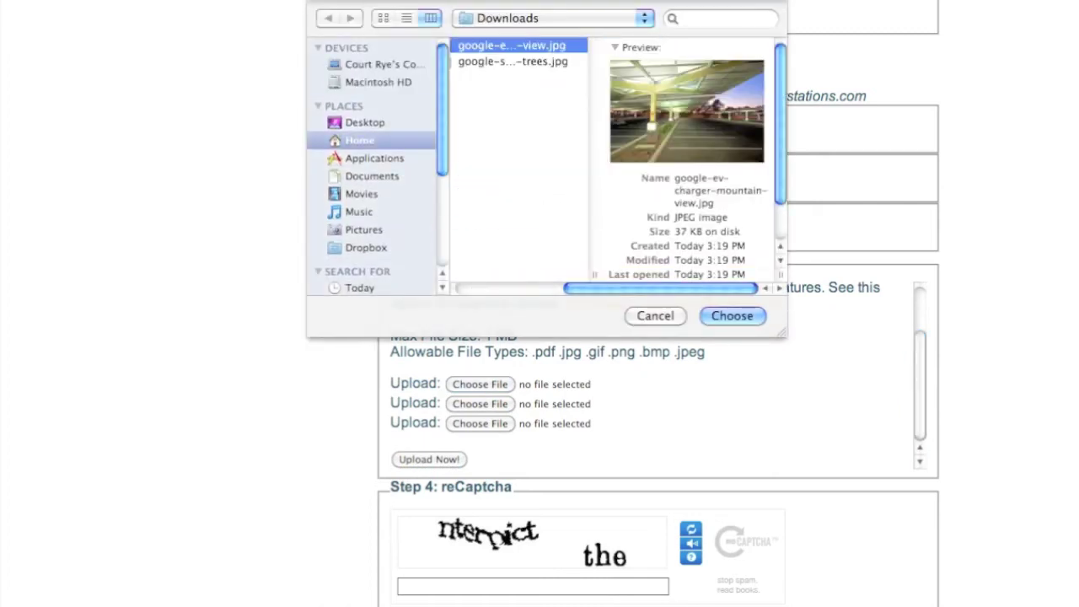
pyautogui.press('Return')
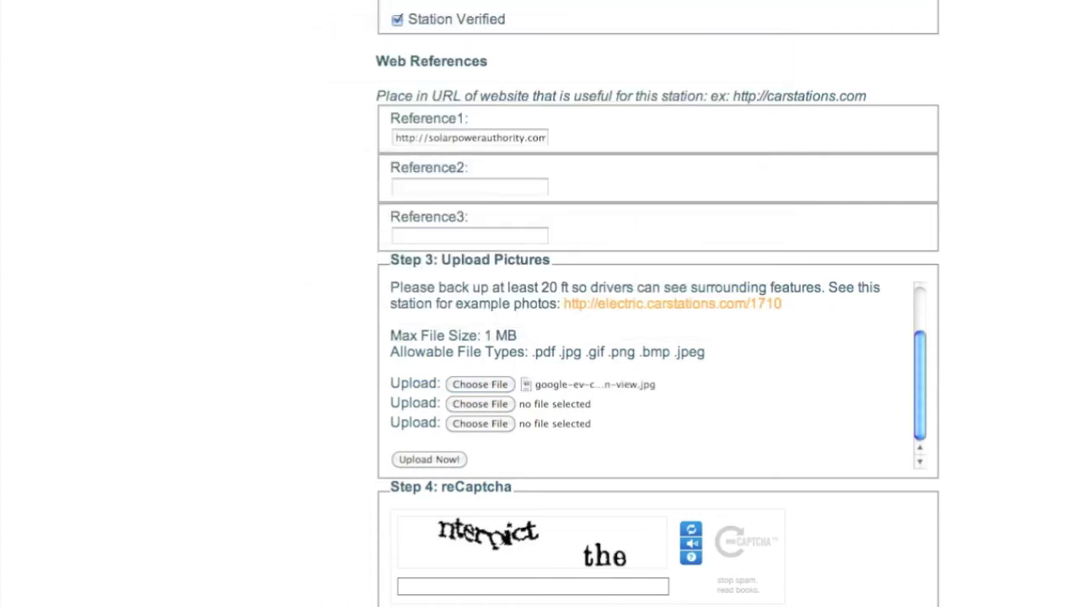
pyautogui.scroll(-1, 658, 337)
pyautogui.scroll(-1, 480, 337)
# Attach google-solar-trees.jpg as the second photo and upload both files
pyautogui.click(480, 326)
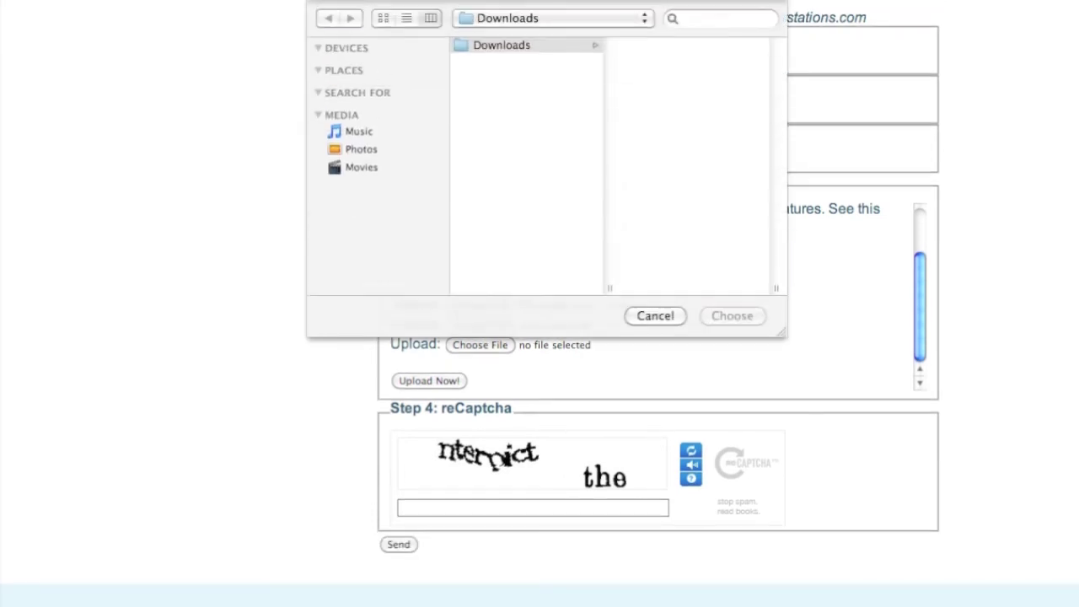
pyautogui.click(694, 61)
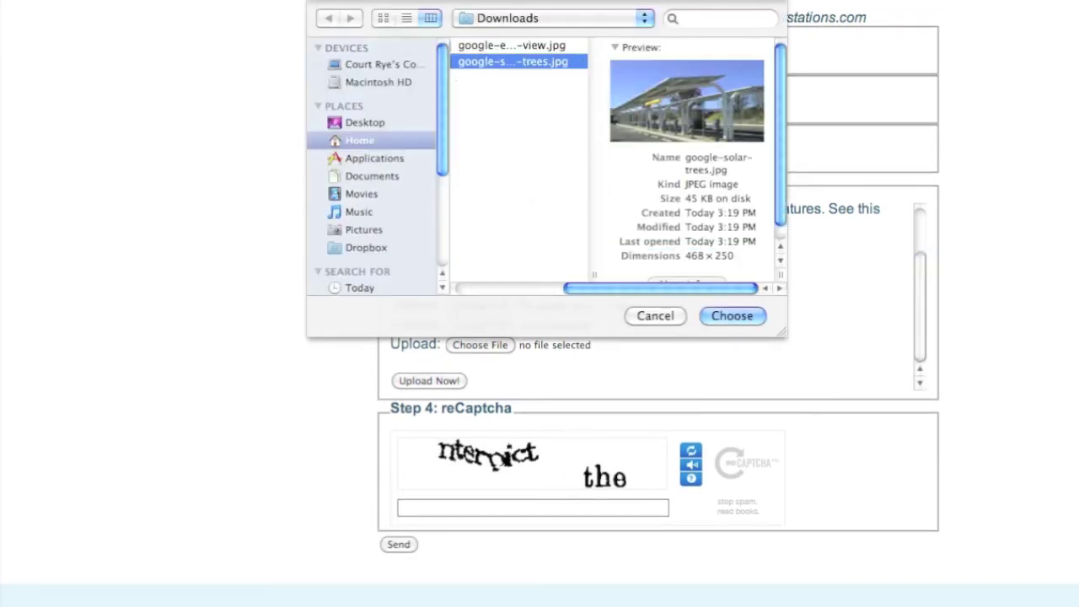
pyautogui.press('Return')
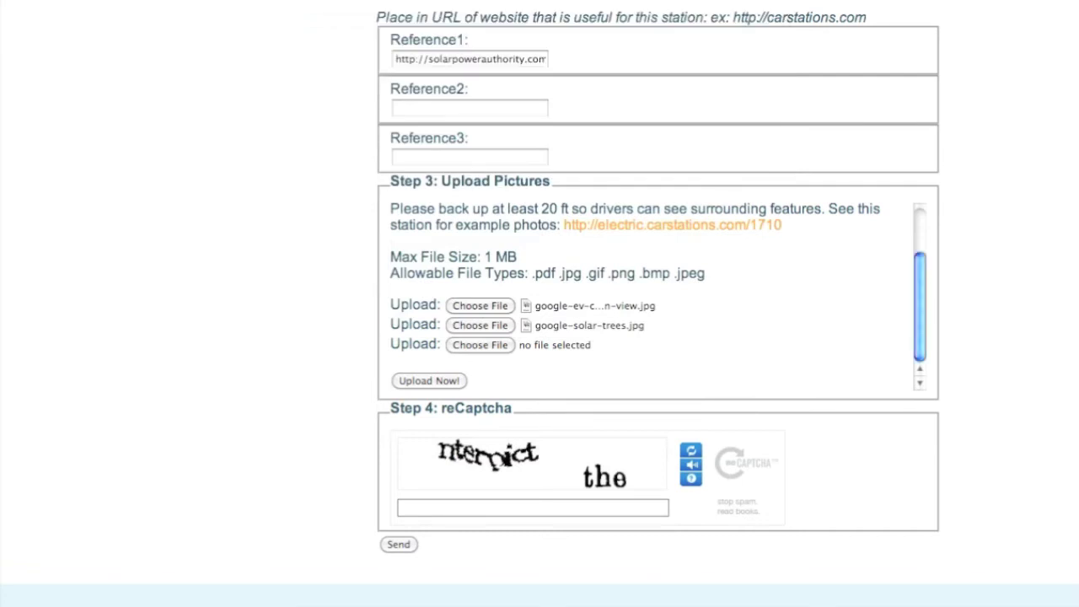
pyautogui.click(429, 380)
pyautogui.scroll(-3, 658, 295)
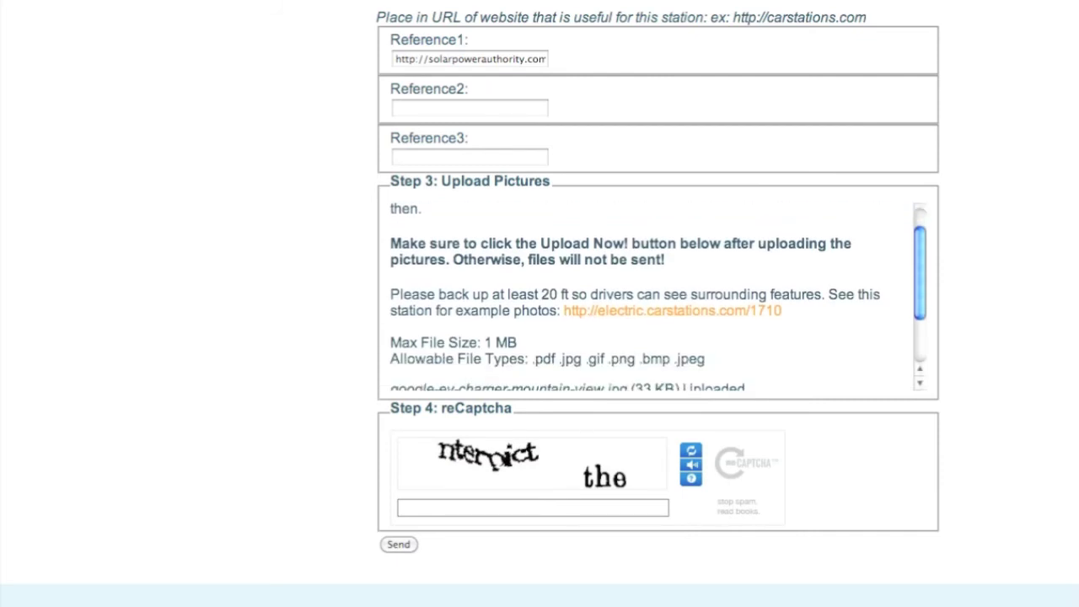
pyautogui.scroll(-3, 658, 295)
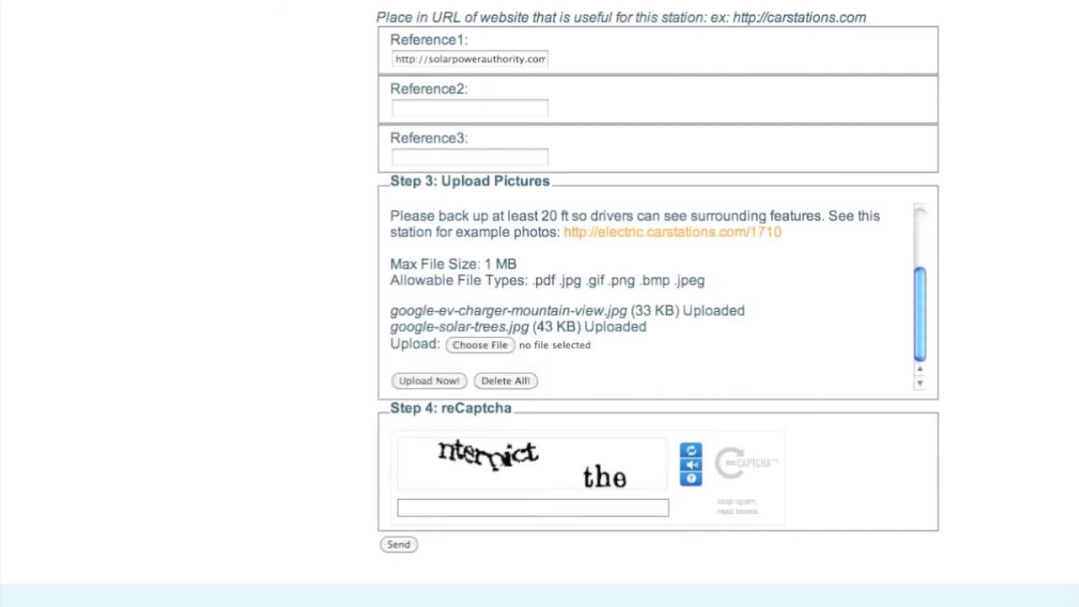
# Enter 'nterpict the' as the reCaptcha answer
pyautogui.scroll(-3, 658, 303)
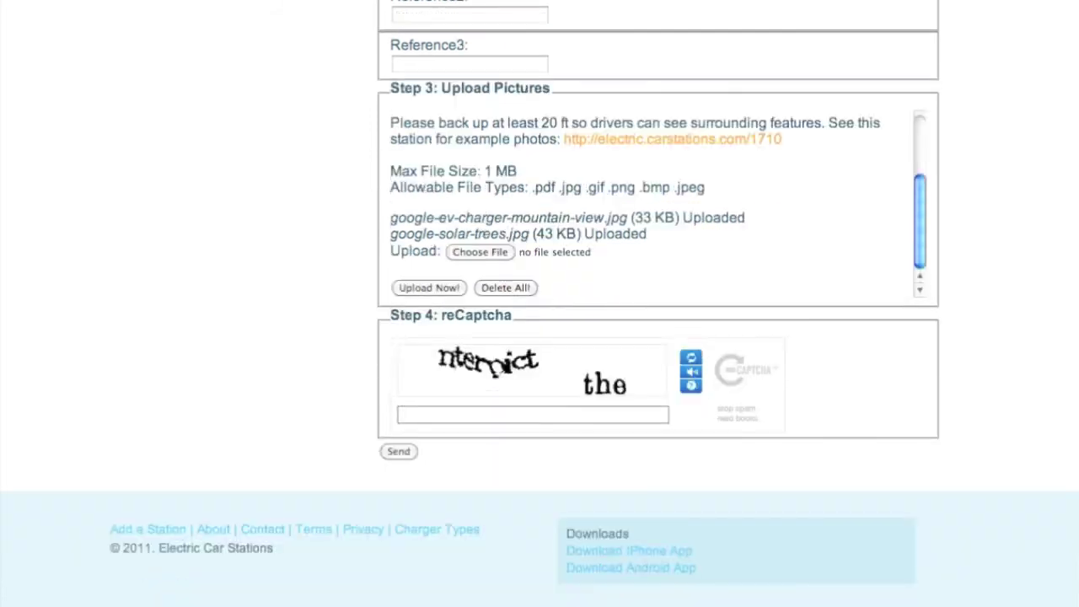
pyautogui.click(533, 414)
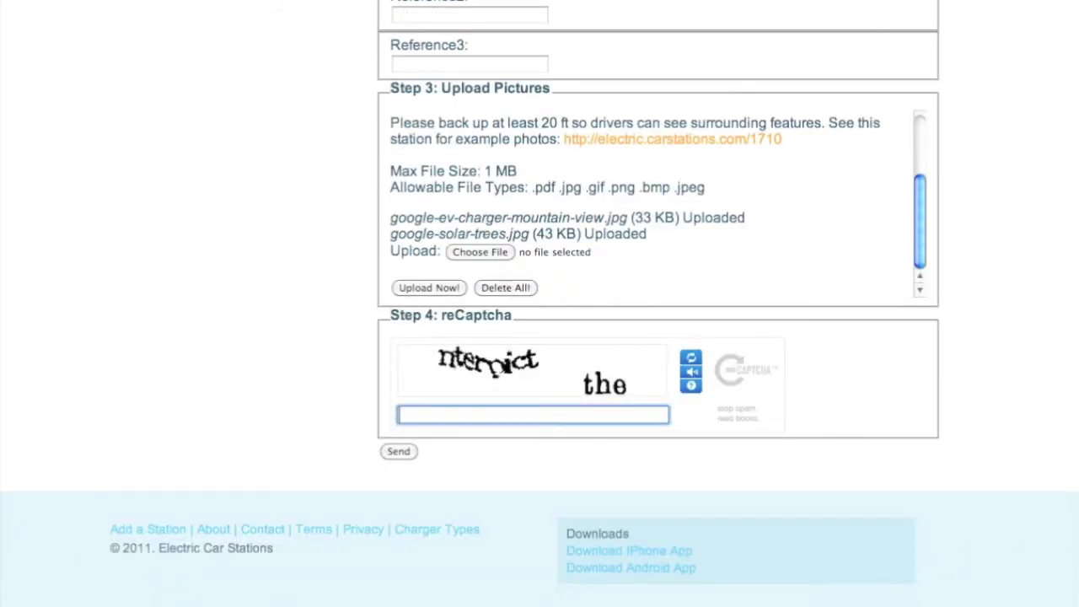
pyautogui.write('nterpi')
pyautogui.write('ct the')
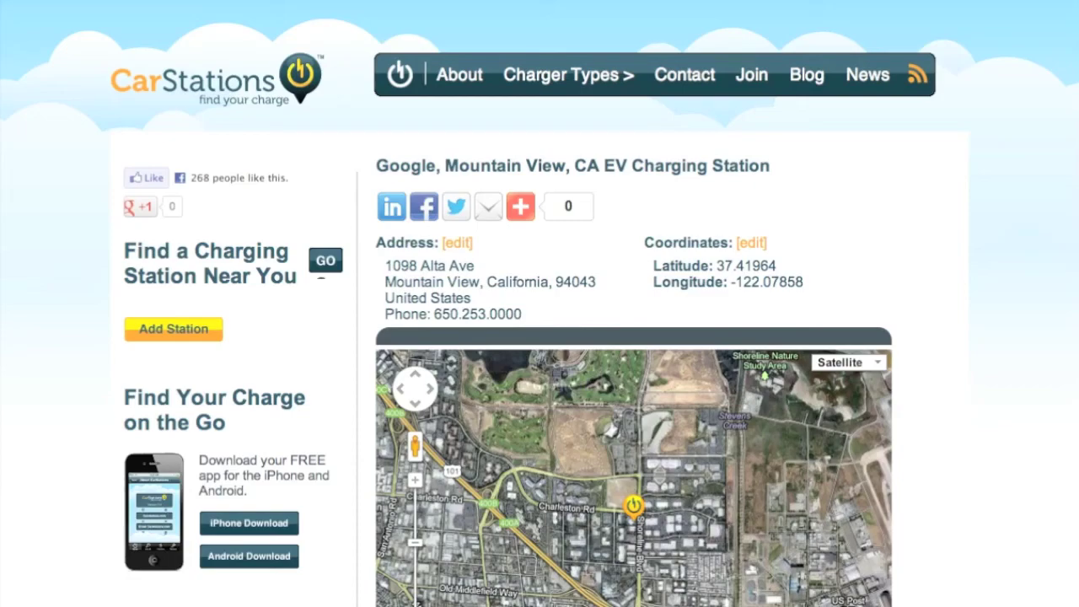
pyautogui.scroll(-5, 539, 337)
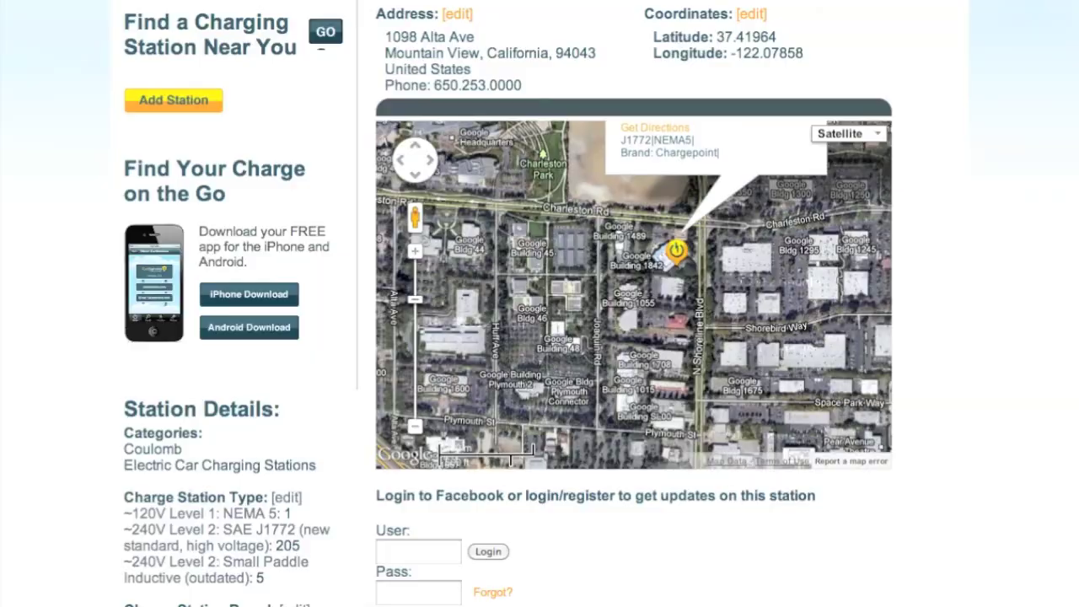
pyautogui.scroll(-4, 540, 304)
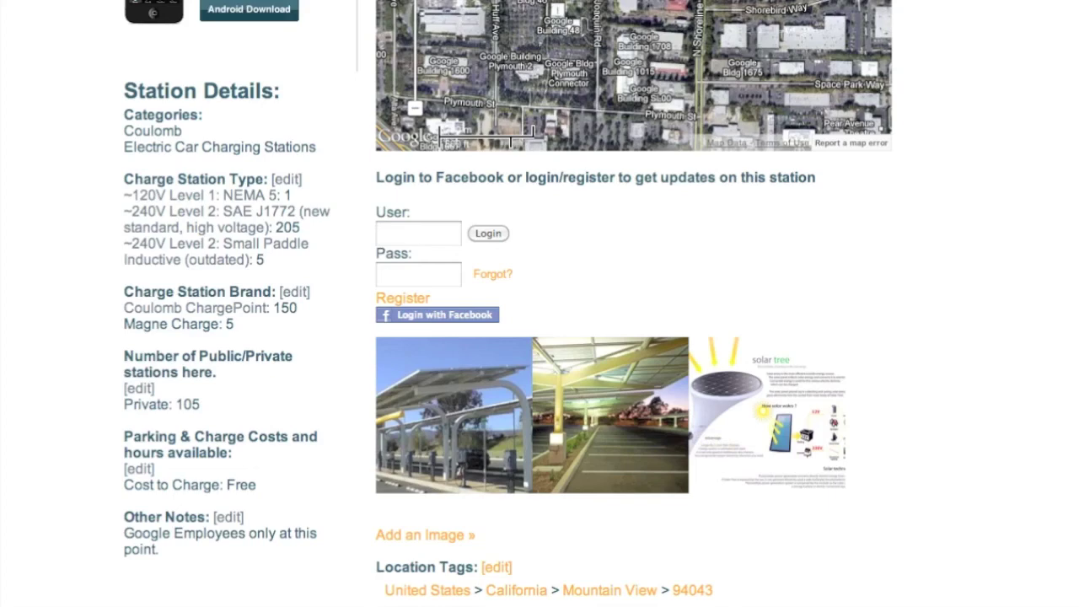
pyautogui.scroll(-1, 540, 303)
pyautogui.scroll(-2, 540, 303)
pyautogui.scroll(-3, 540, 304)
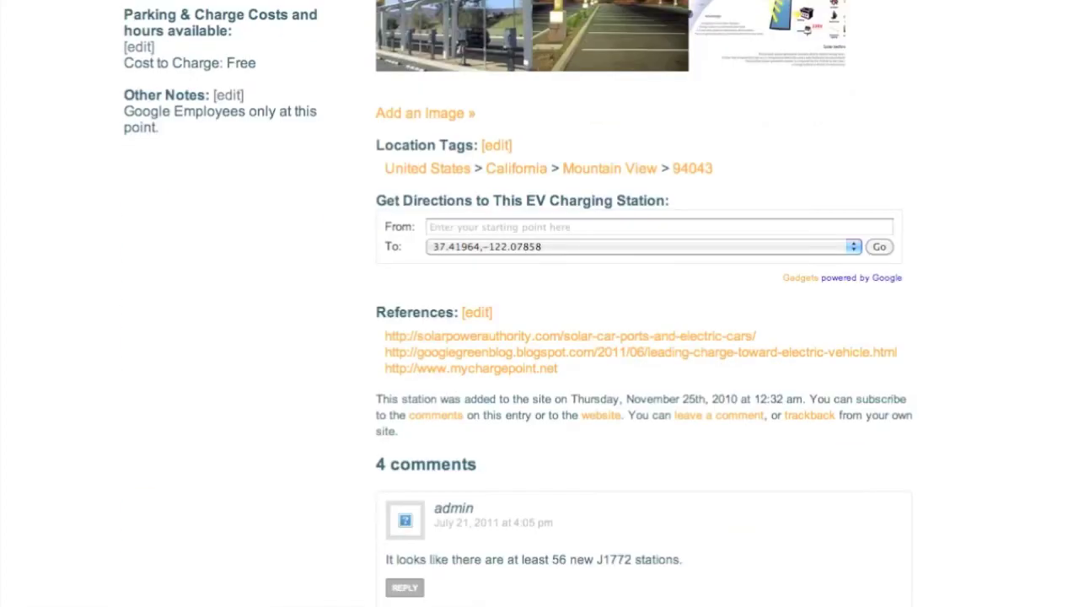
pyautogui.click(658, 227)
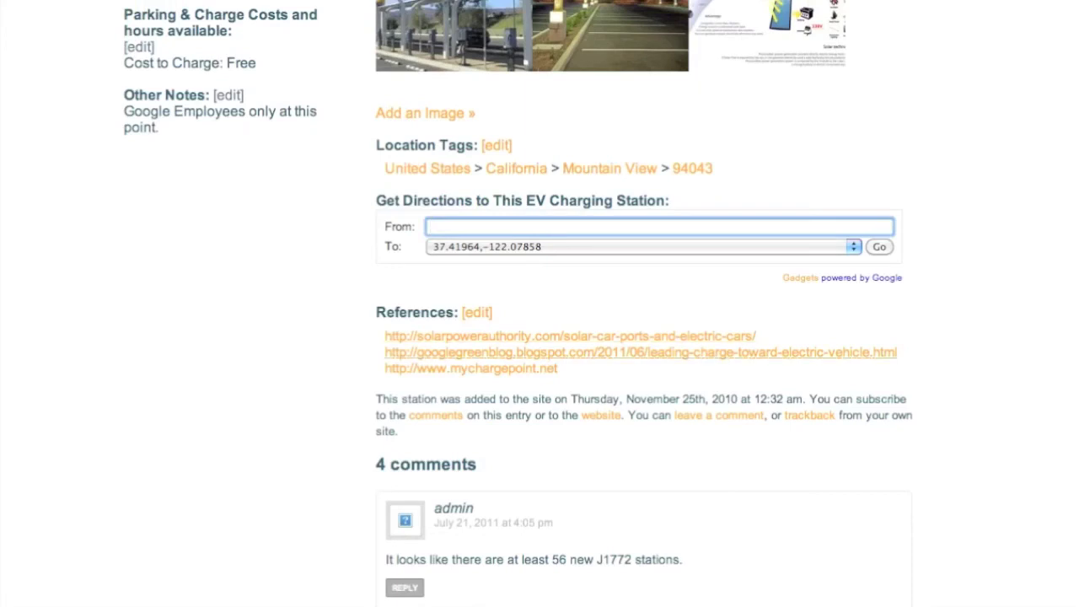
pyautogui.scroll(-1, 540, 303)
# Scroll through the station page's four comments down to the Leave a comment form
pyautogui.scroll(-1, 540, 303)
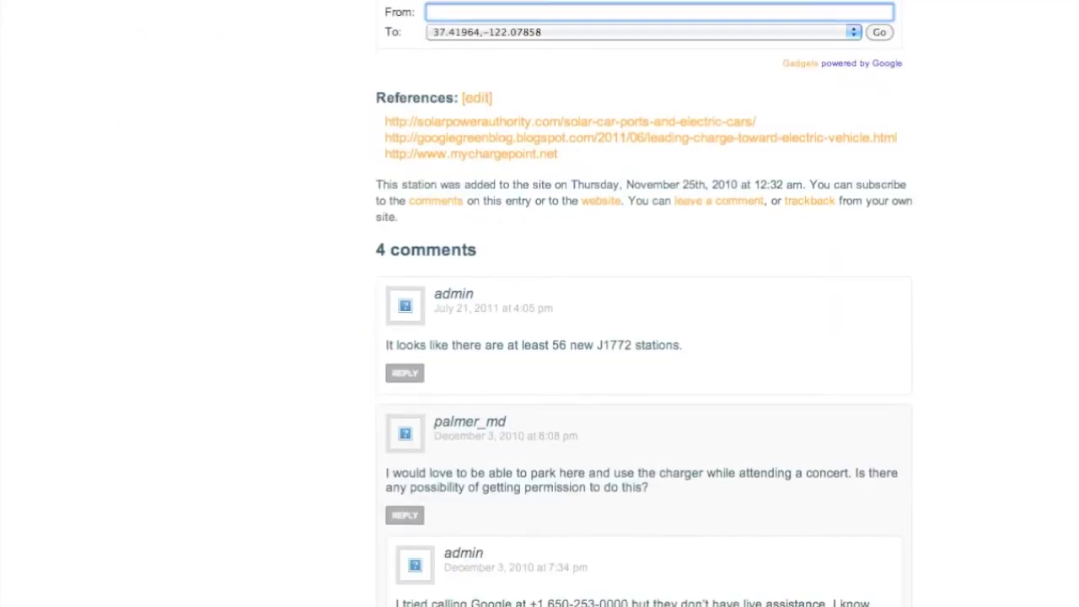
pyautogui.scroll(-2, 540, 304)
pyautogui.scroll(-1, 539, 304)
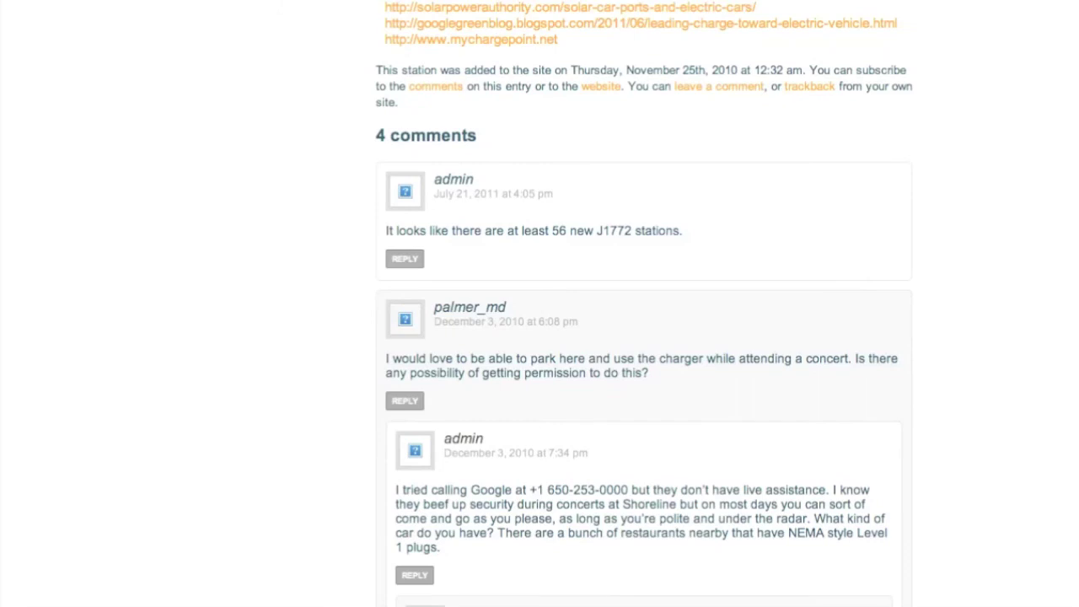
pyautogui.scroll(-1, 540, 304)
pyautogui.scroll(-2, 540, 303)
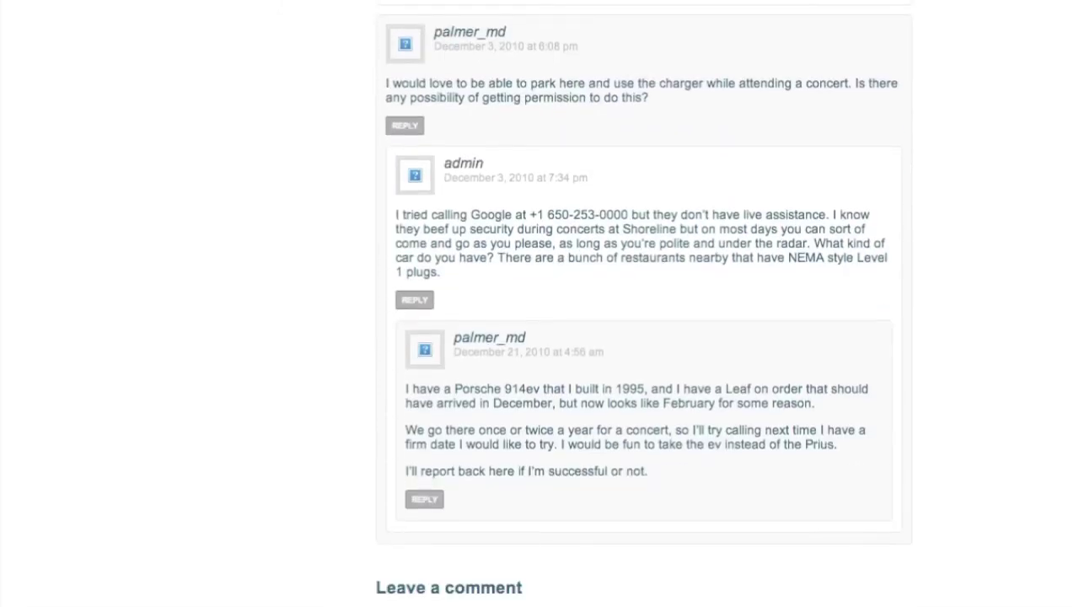
pyautogui.scroll(-1, 540, 304)
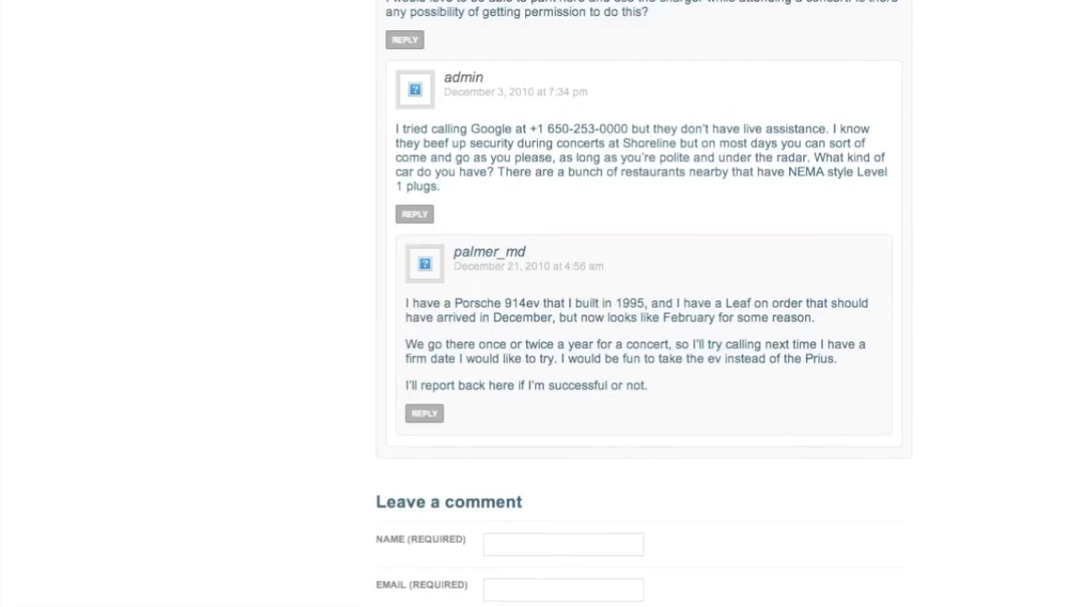
pyautogui.scroll(-3, 539, 304)
pyautogui.scroll(-1, 540, 304)
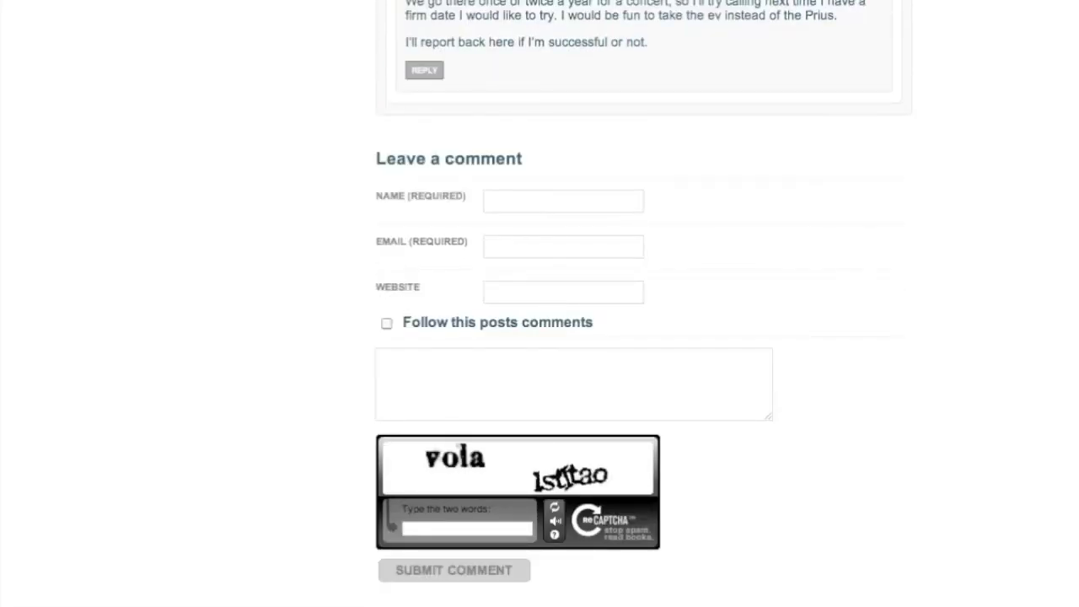